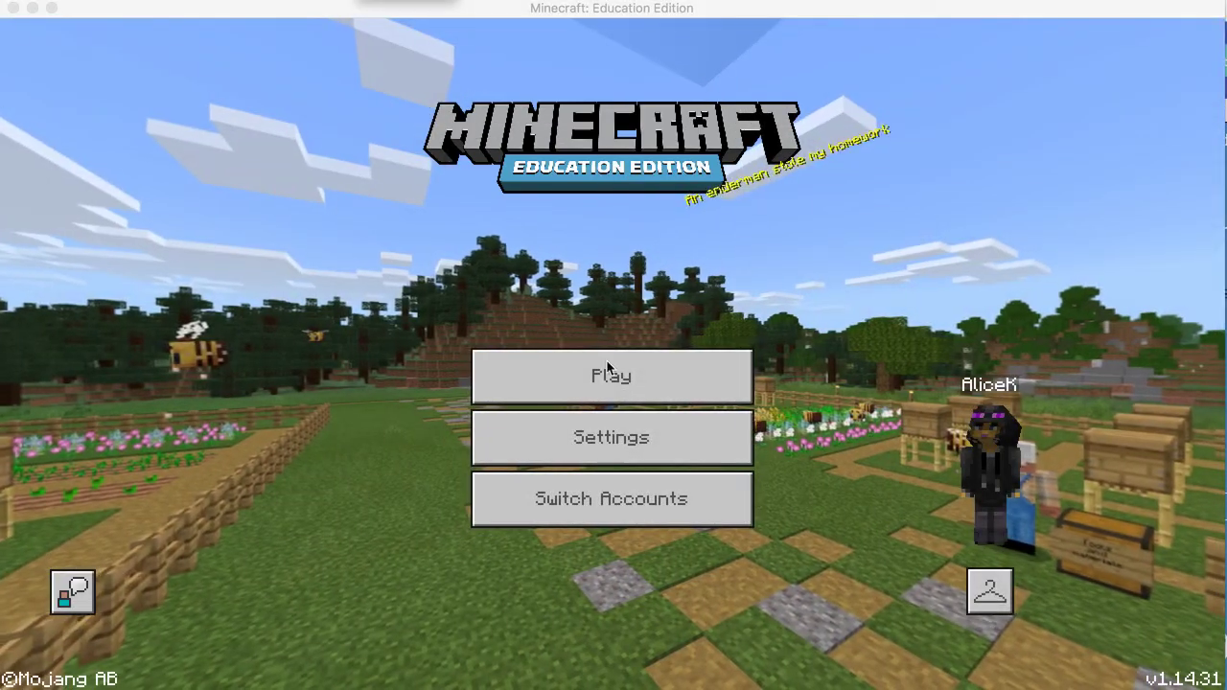
Create a new world from scratch and name it "Vocabulary"
click(636, 383)
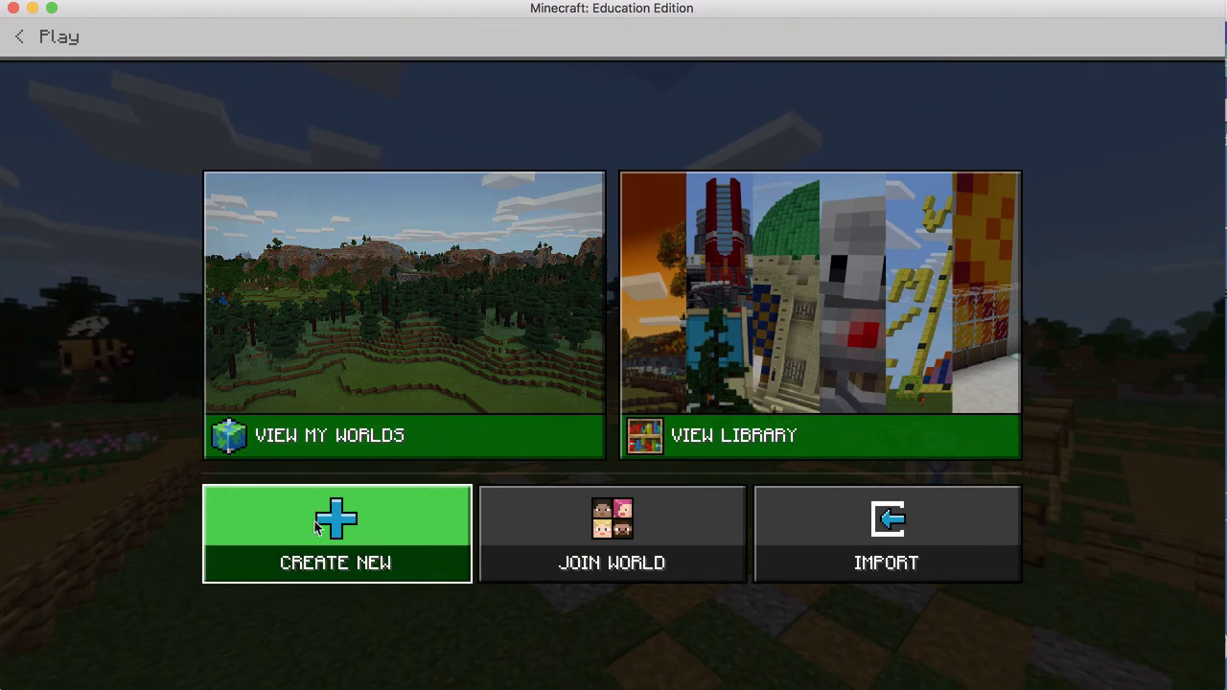
click(321, 522)
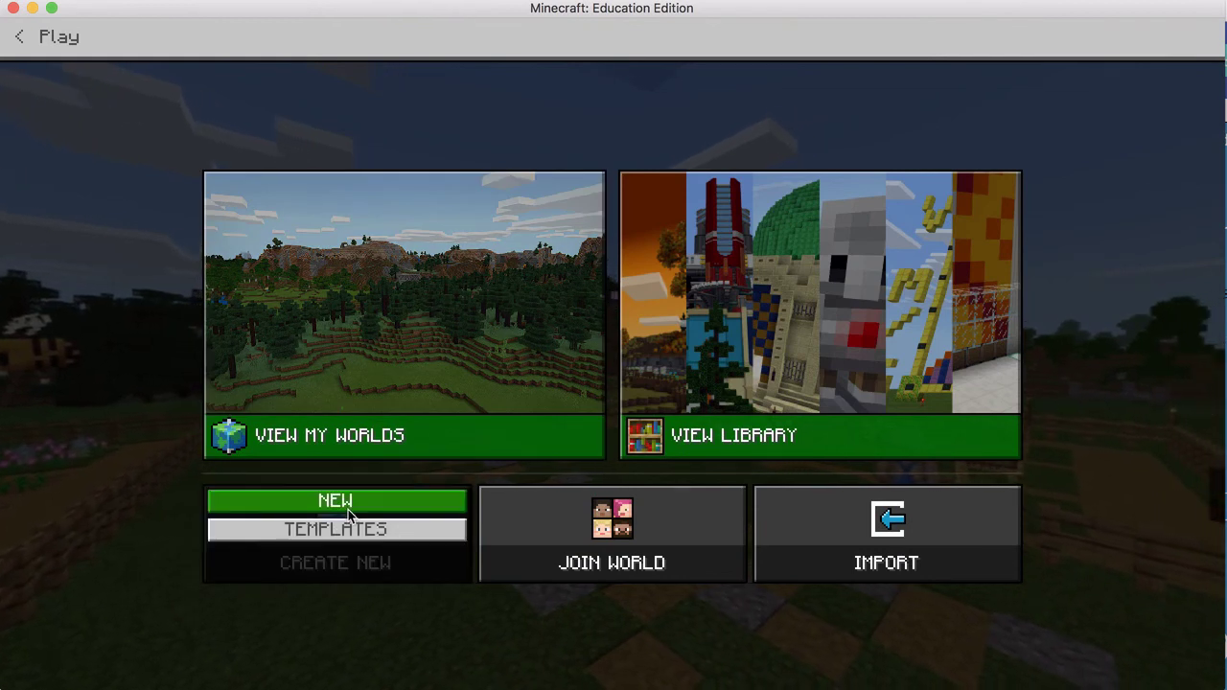
click(349, 506)
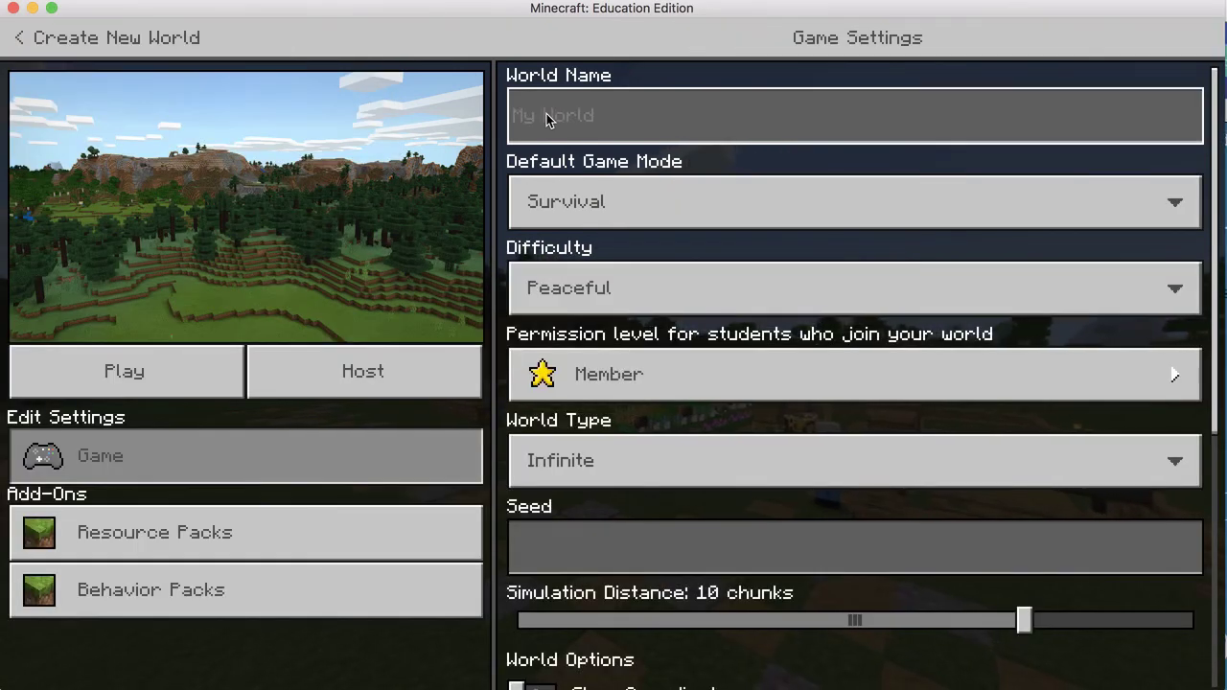
click(547, 118)
text(Vocabulary)
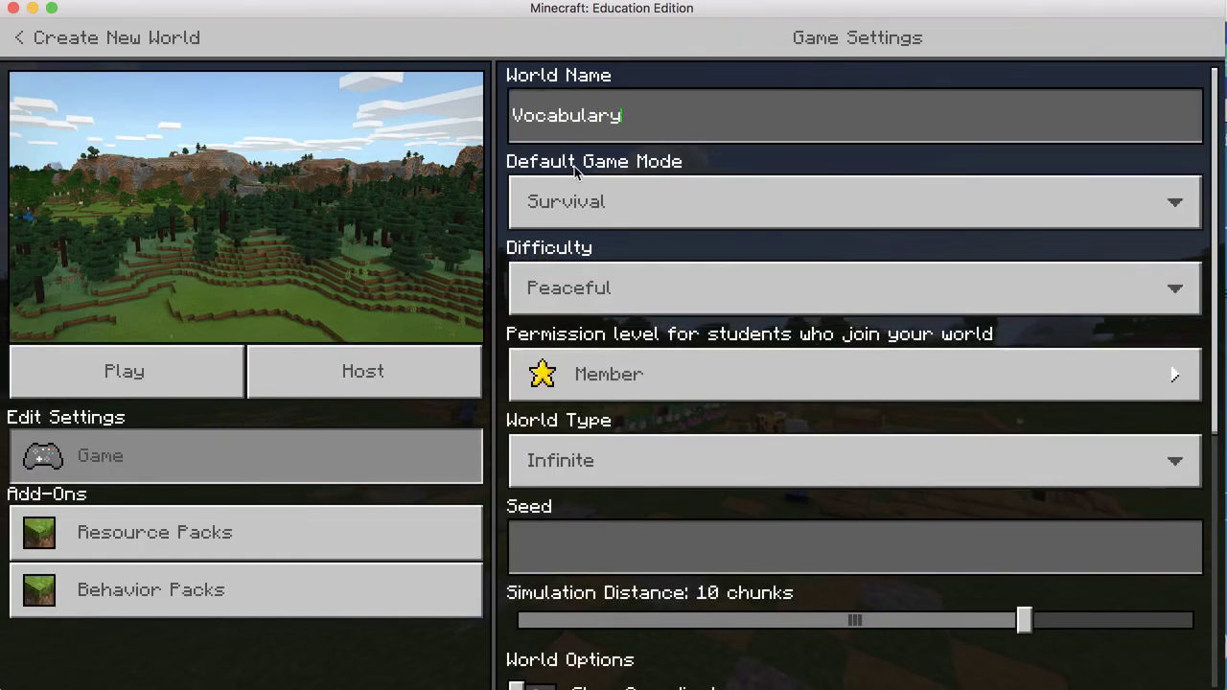
Set the world's default game mode to Creative and turn on Show Coordinates
click(551, 201)
click(583, 226)
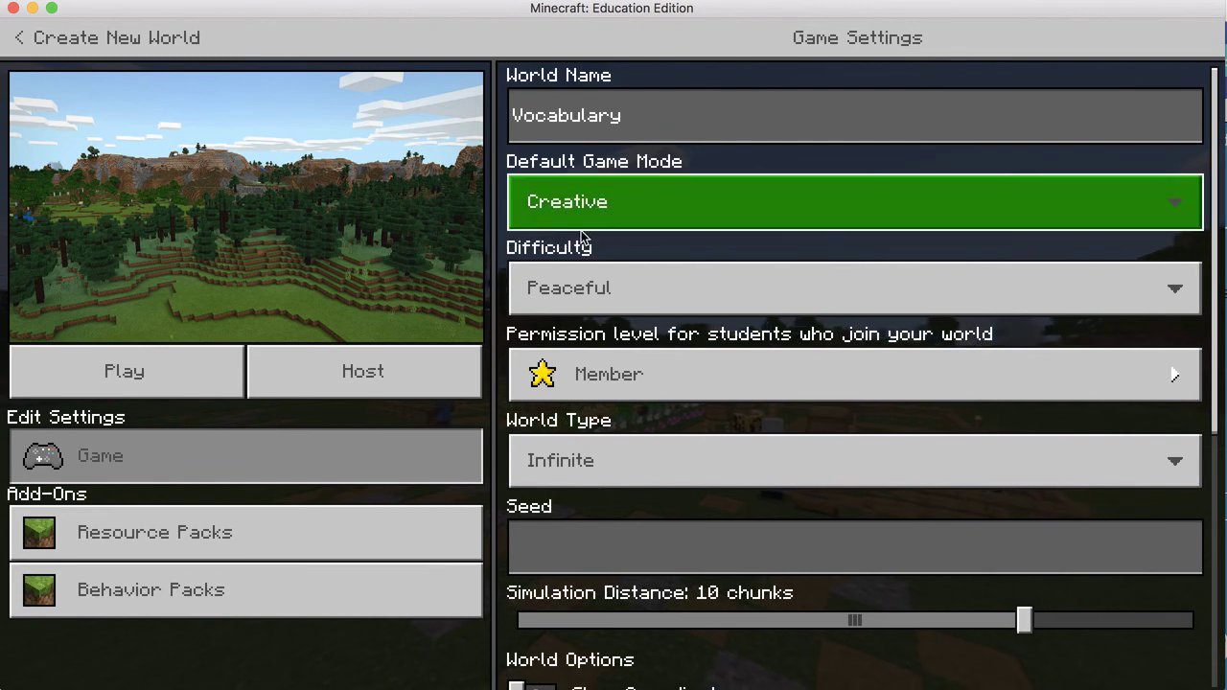
scroll(604, 425, down, 5)
click(606, 426)
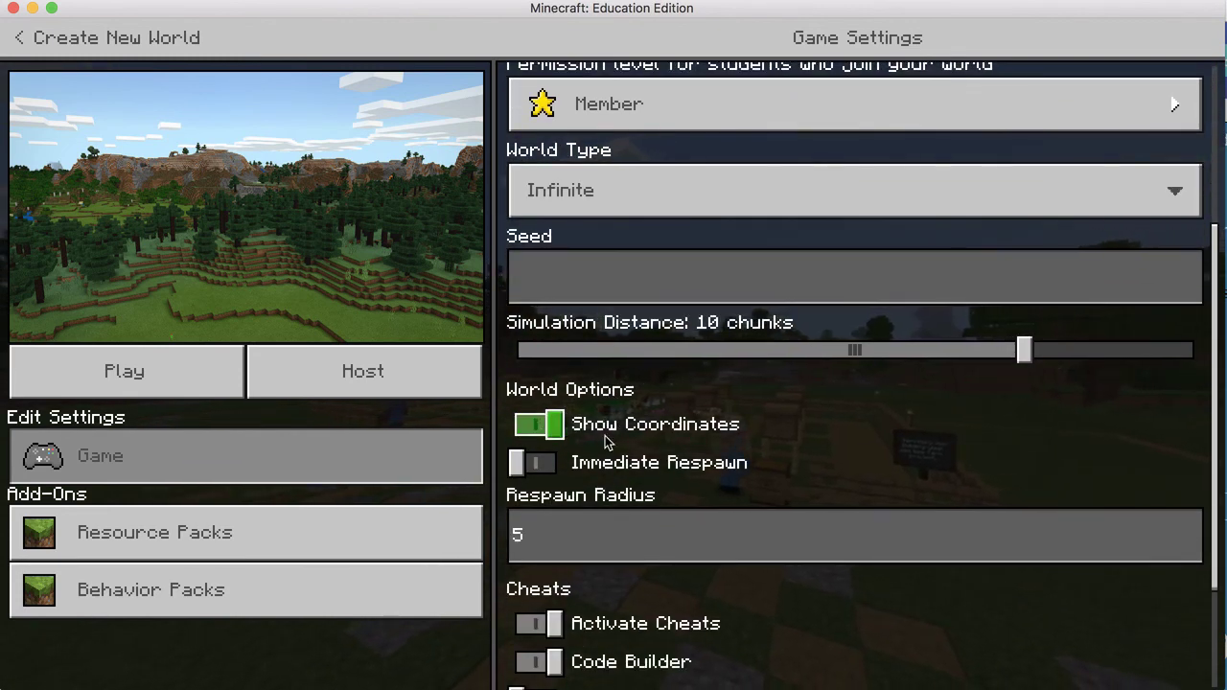
Turn on Always Day for the world and launch it in single play
scroll(604, 436, down, 3)
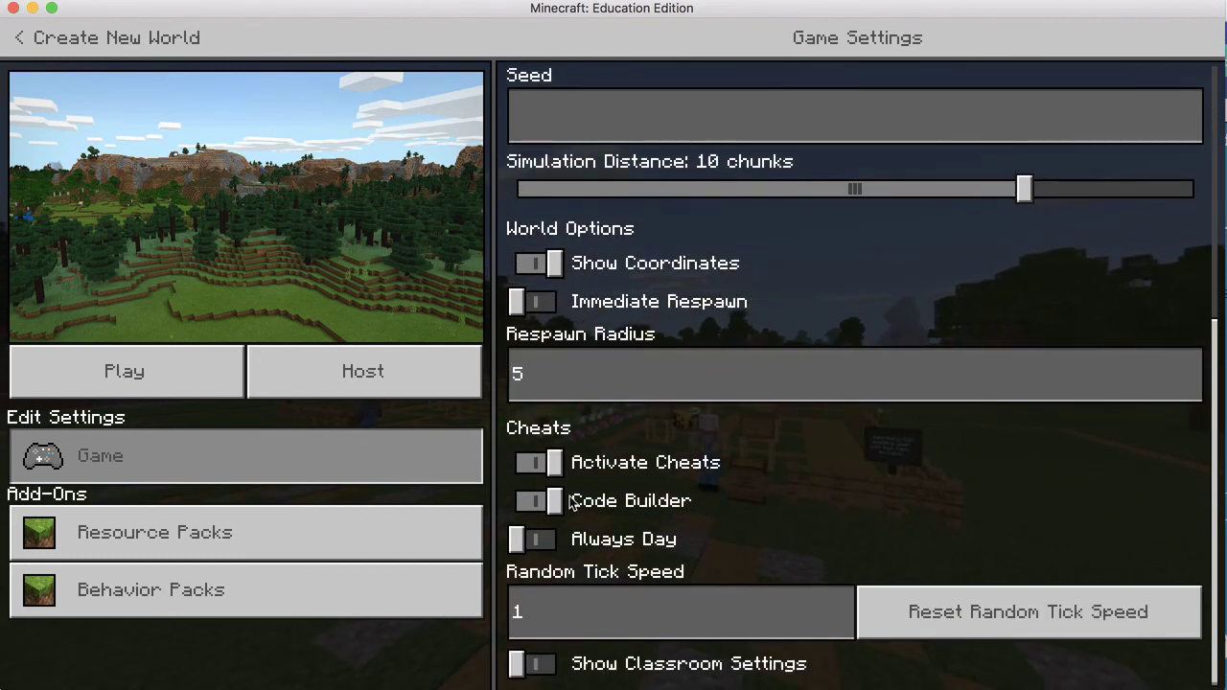
click(537, 544)
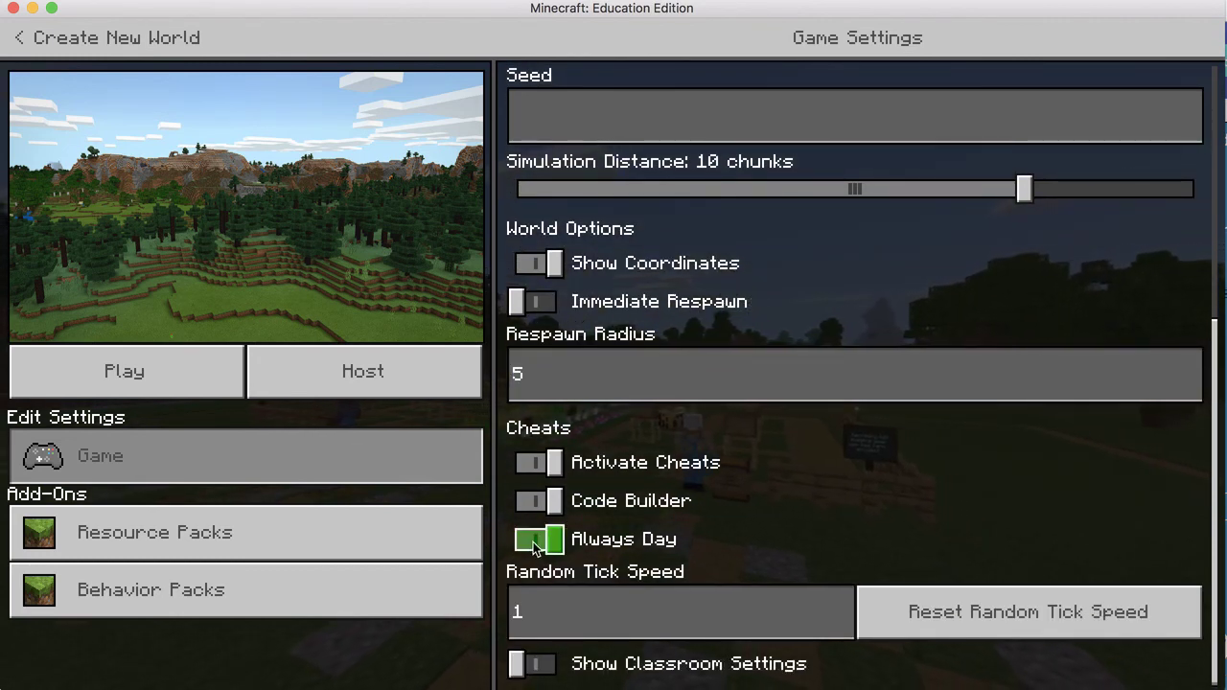
click(613, 530)
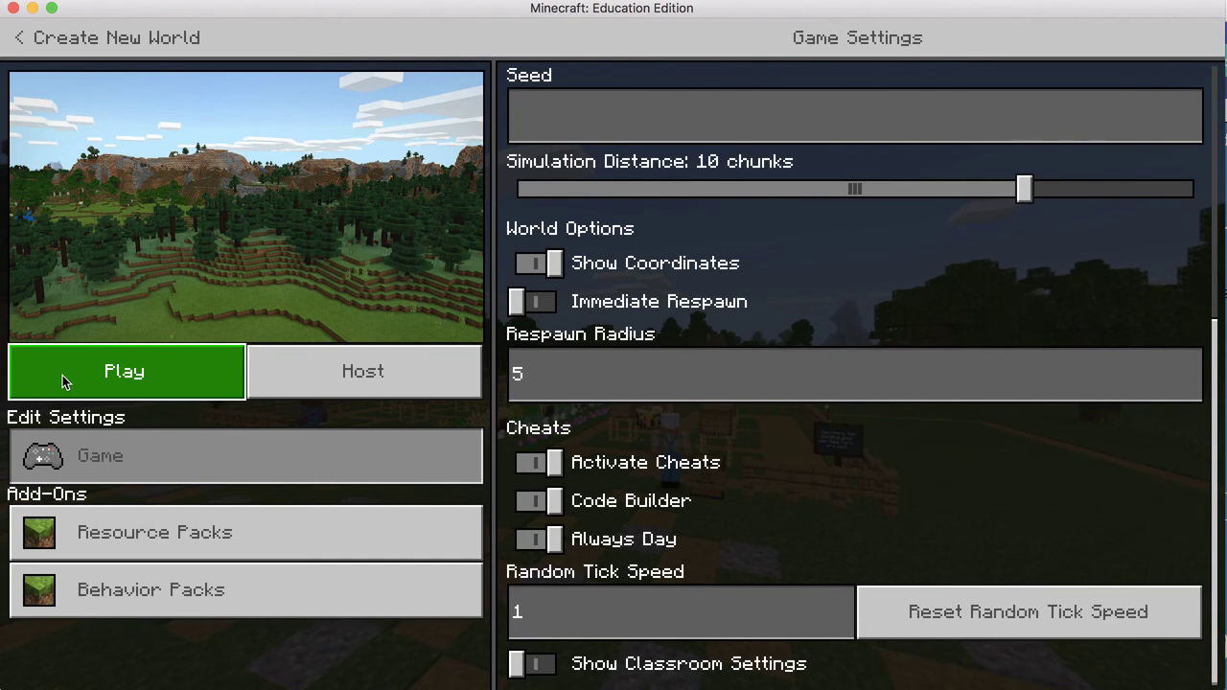
click(175, 380)
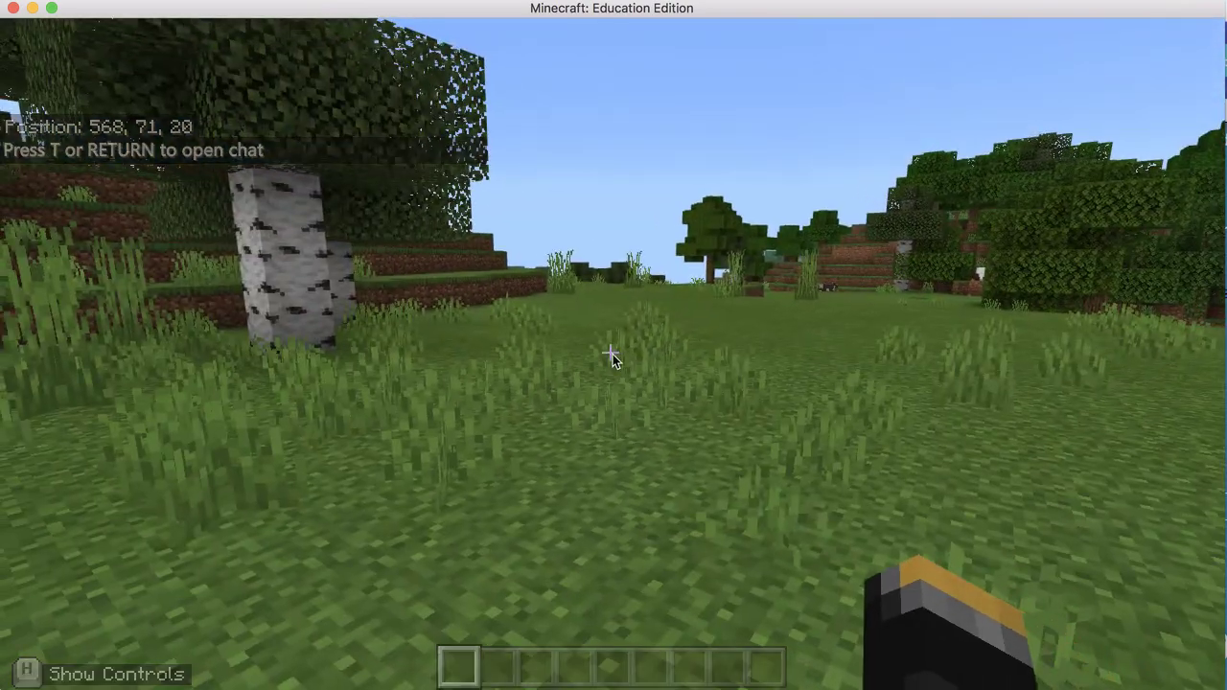
Find the board item by searching the inventory for "board" and put it in the first hotbar slot
key(e)
click(523, 250)
text(bo)
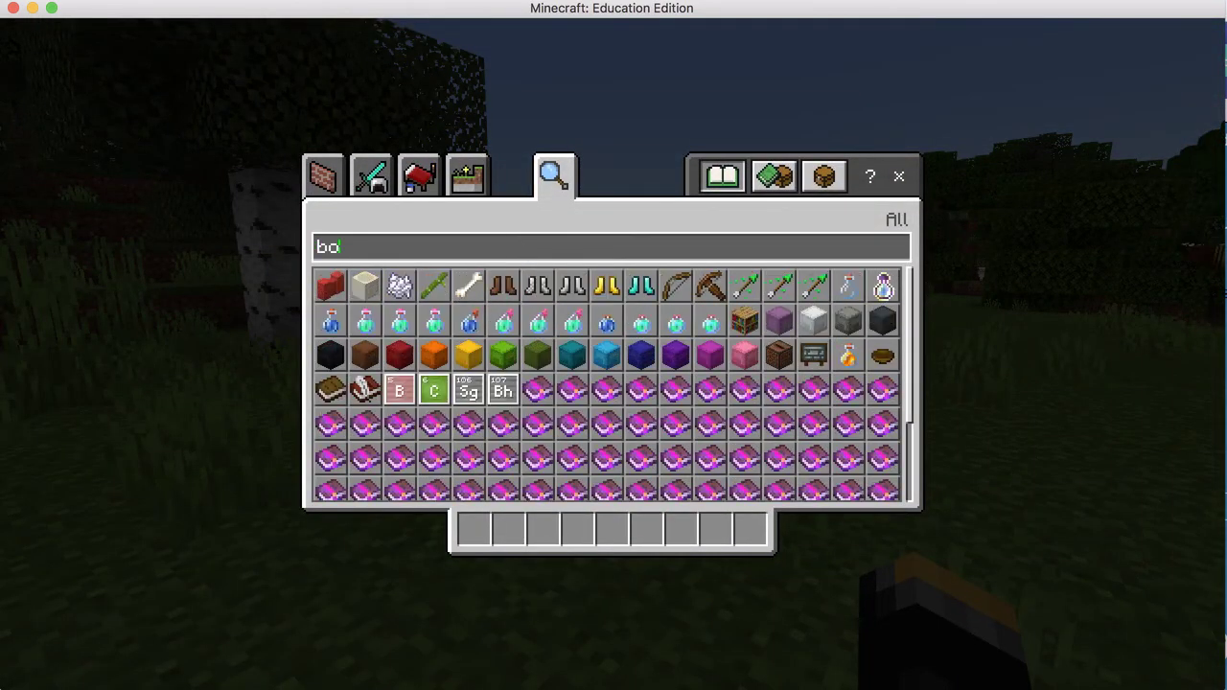
text(ard)
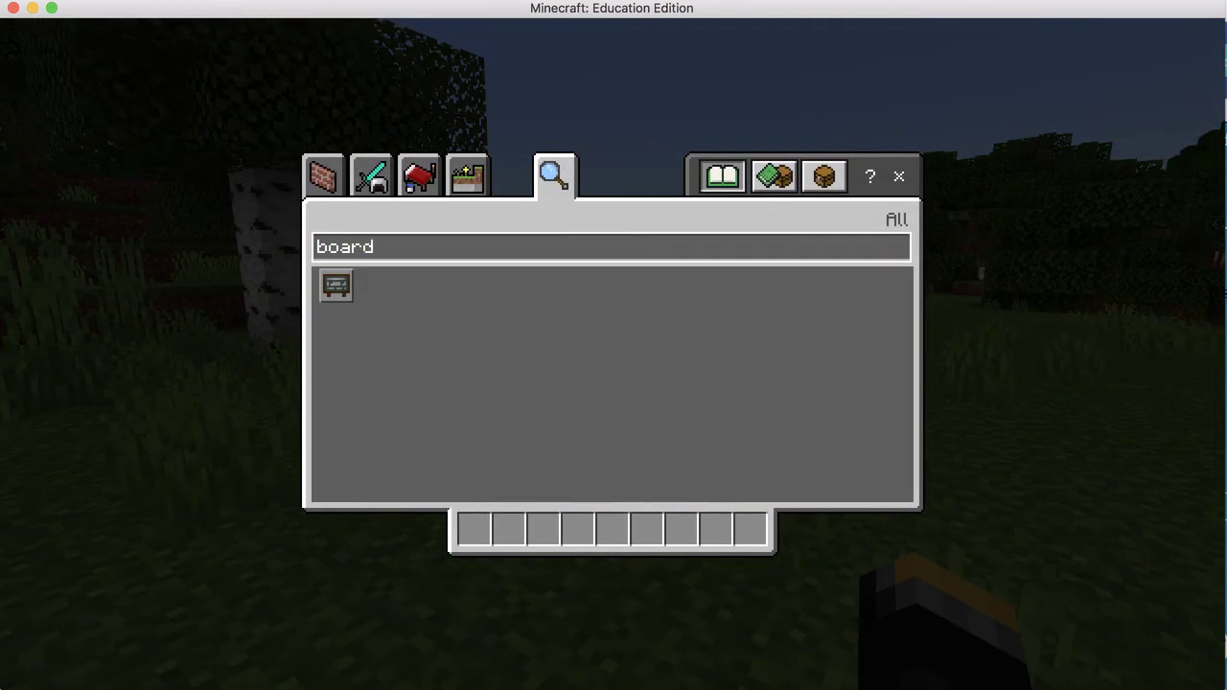
click(346, 293)
click(471, 530)
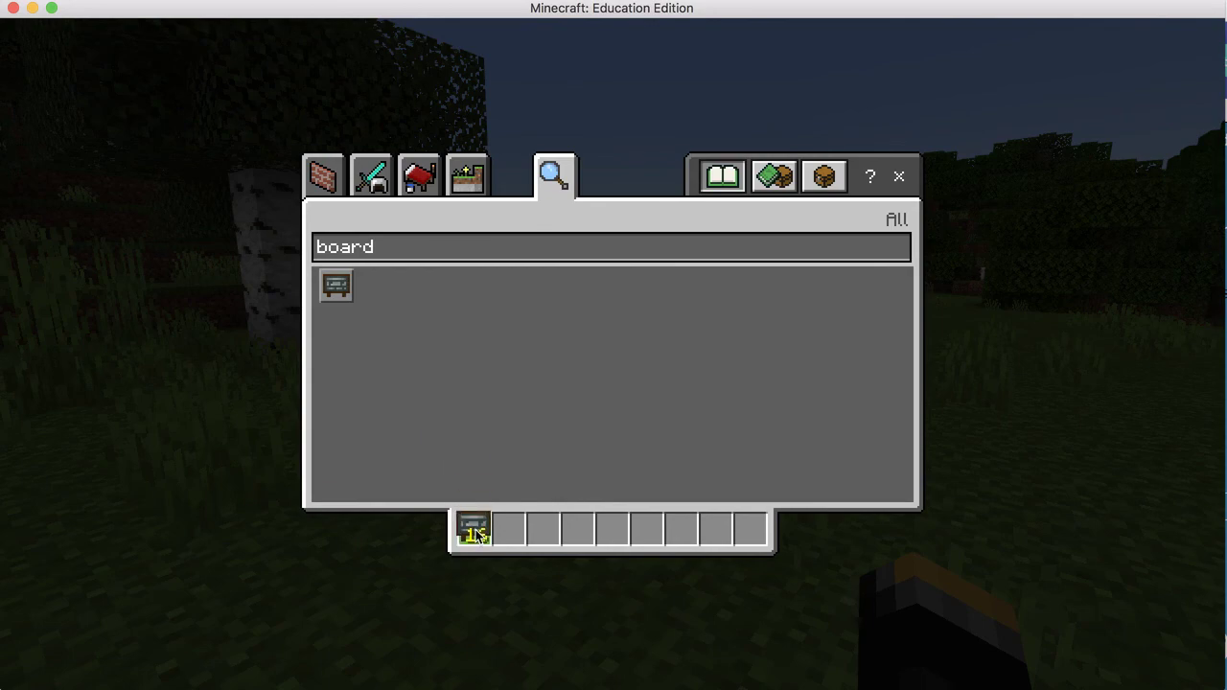
click(899, 177)
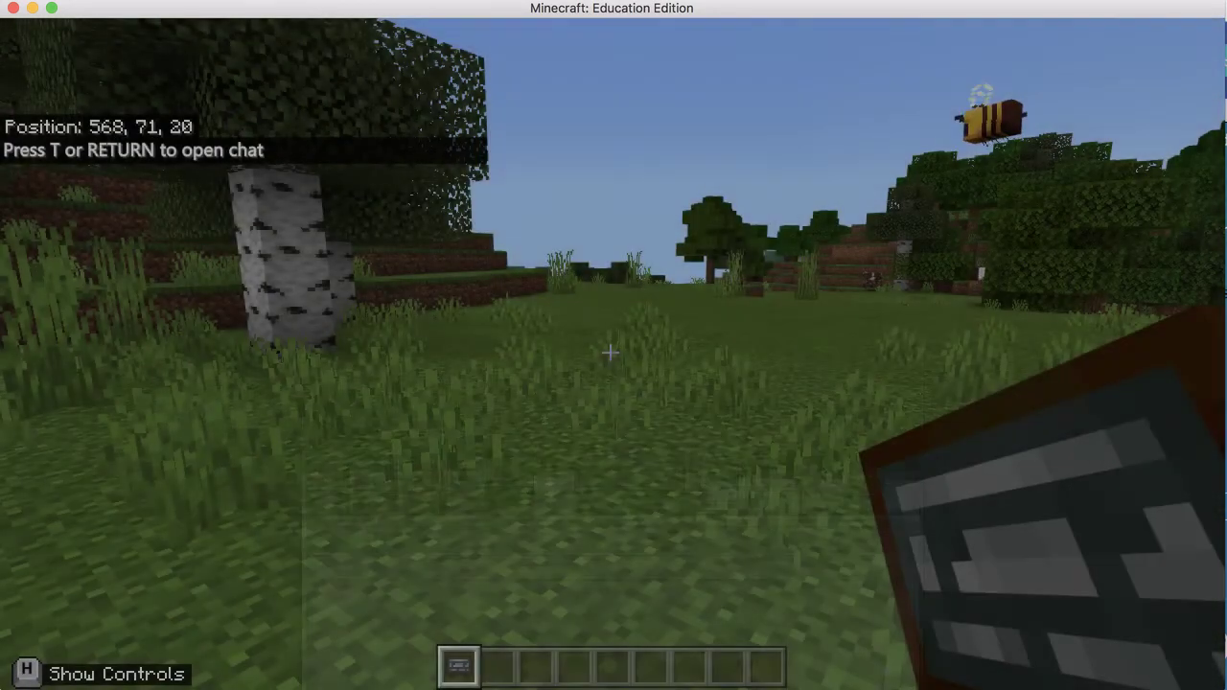
Walk across the meadow to the dirt ledge beside the birch tree and place a board on the grass
key(w)
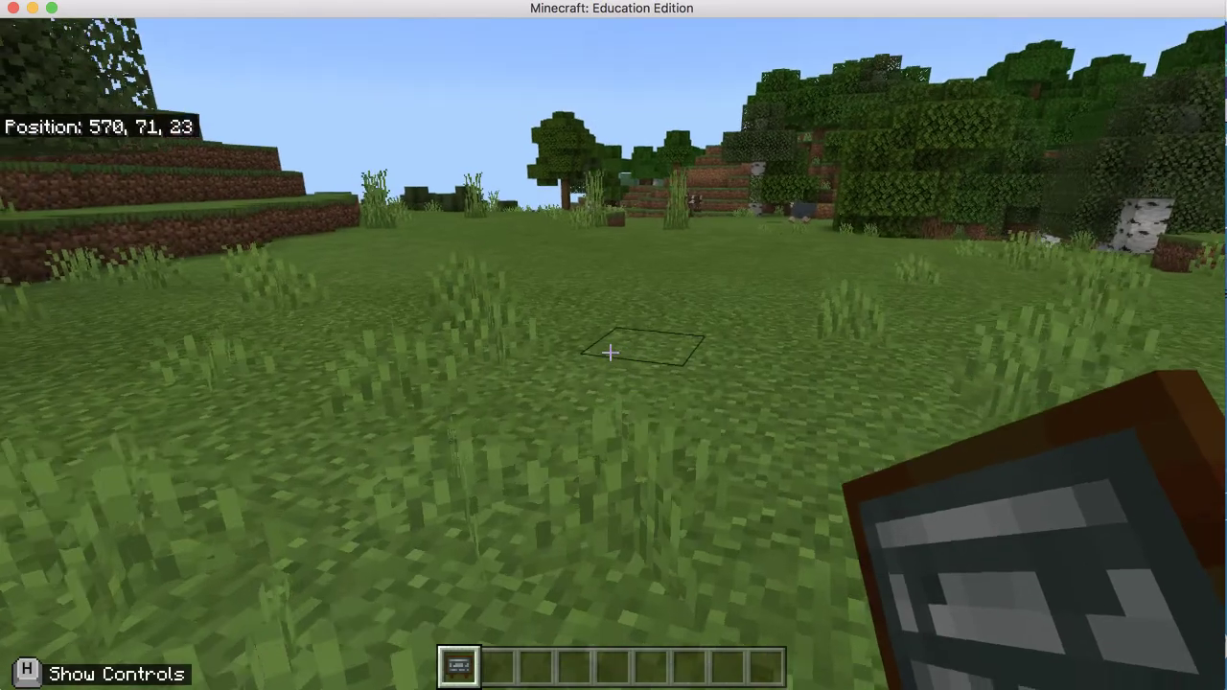
key(w)
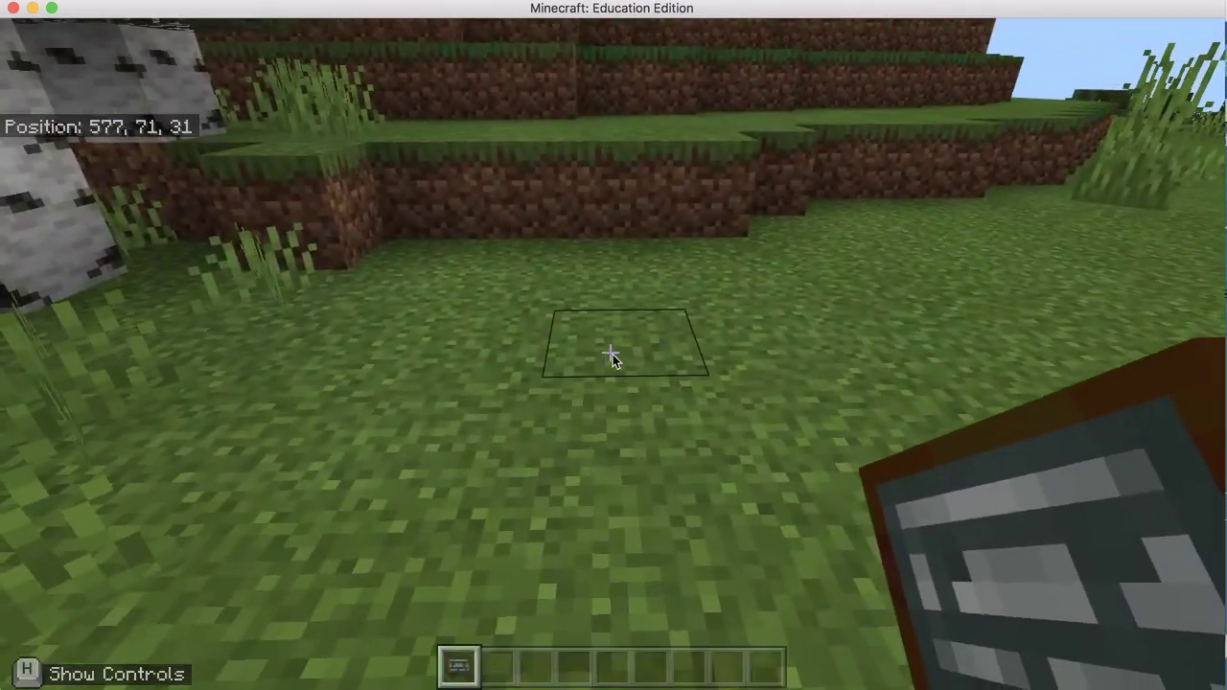
right_click(613, 353)
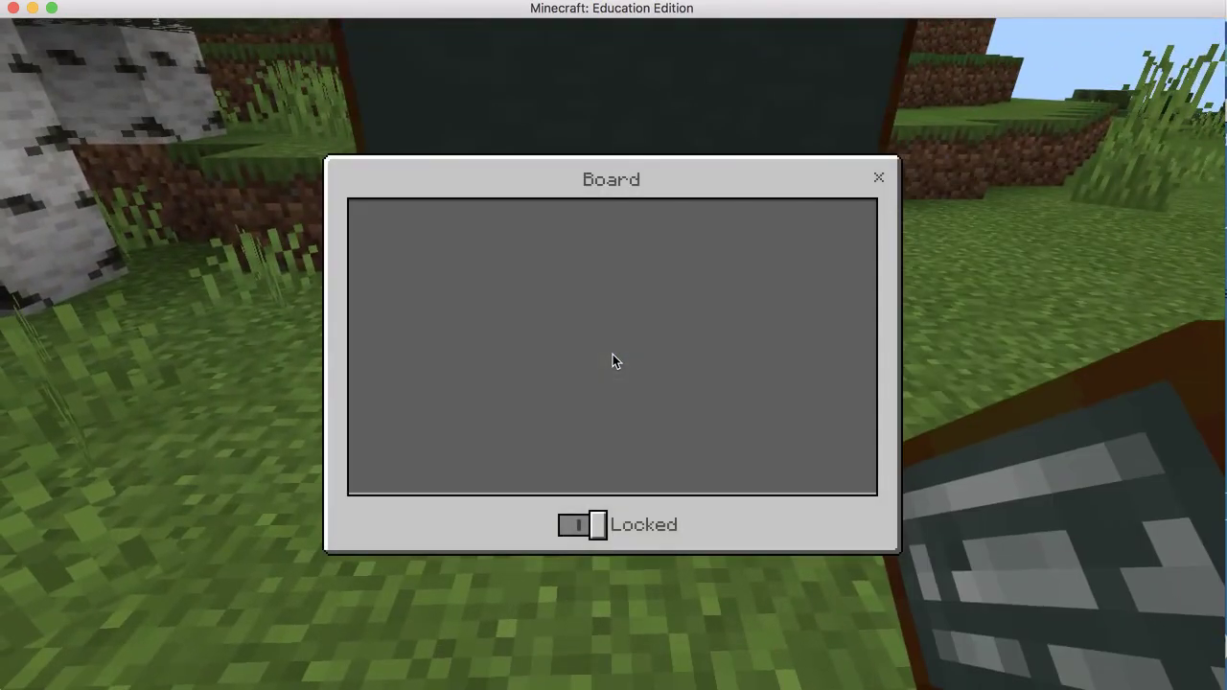
Check the first flashcard's term in Quizlet and write "Corresponding Angles Postulate" as the title on the board
key(super+Tab)
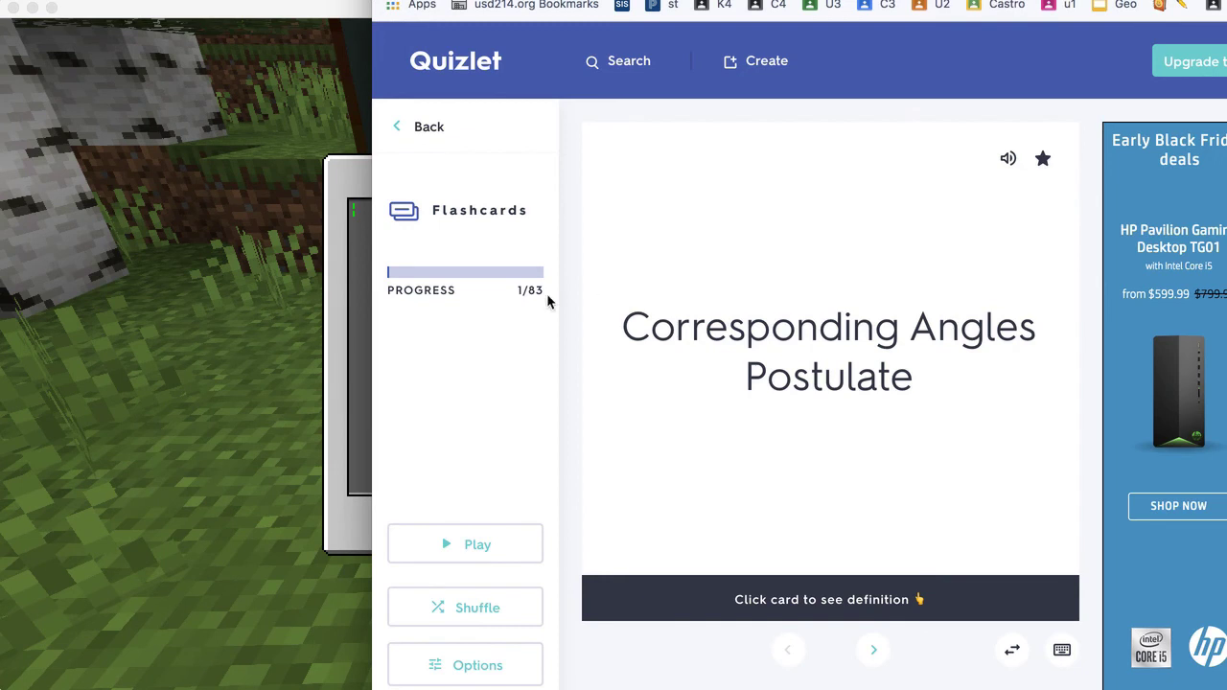
click(299, 307)
text(Corresponding Angles Postulate)
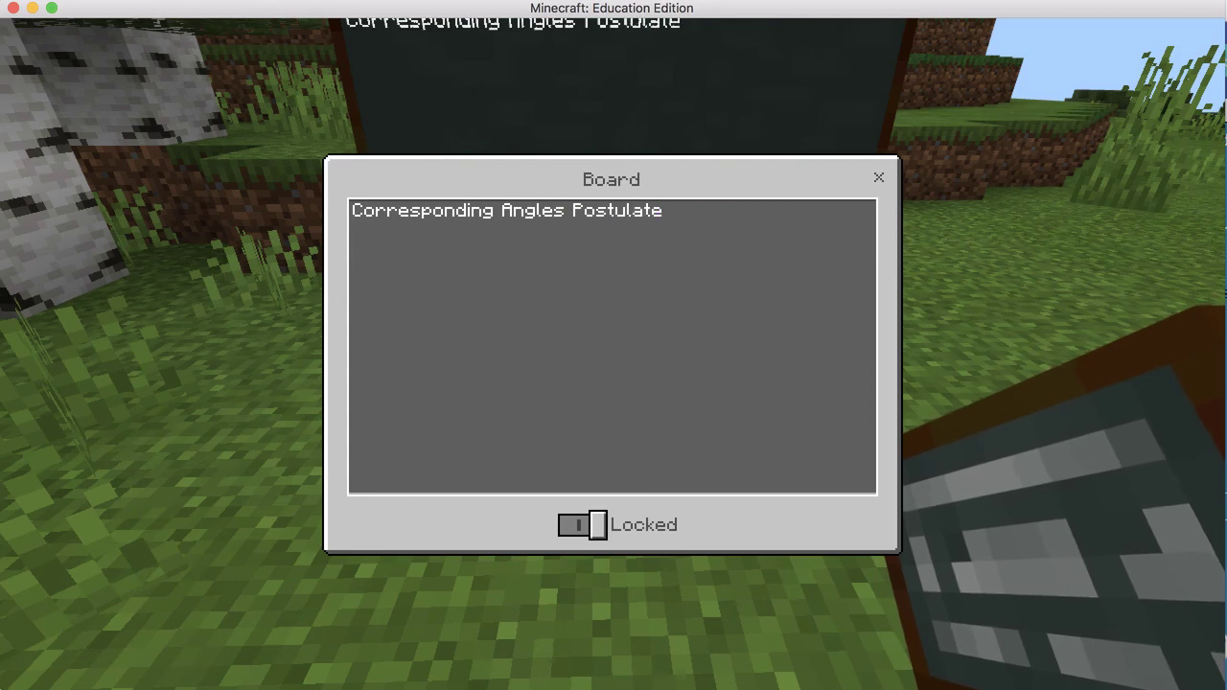
Add the Quizlet definition below the title: "If two parallel lines are cut by a transversal, then the pairs of corresponding angles are congruent."
key(super+Tab)
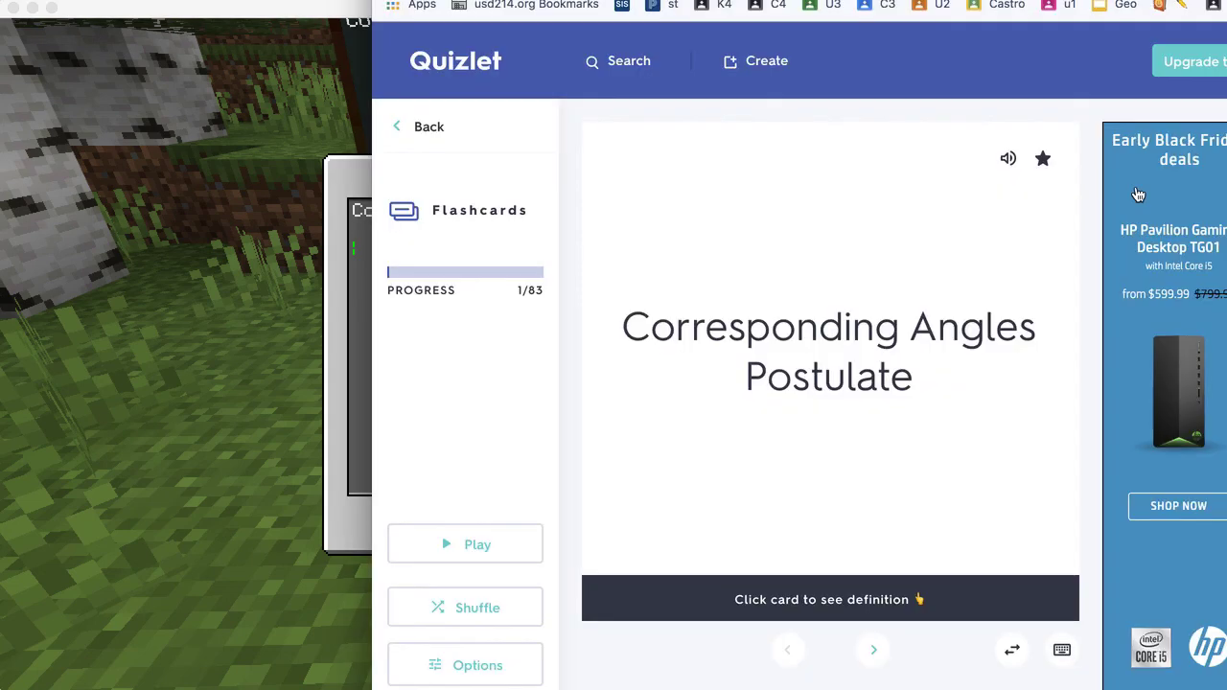
click(773, 587)
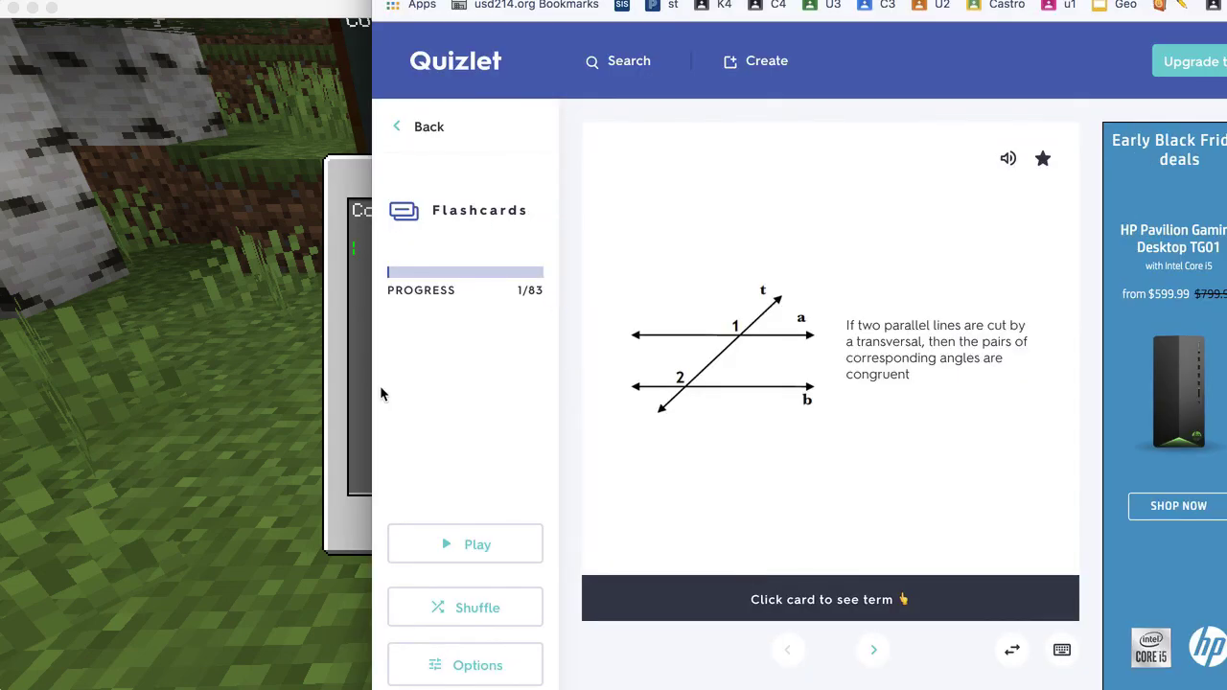
click(354, 386)
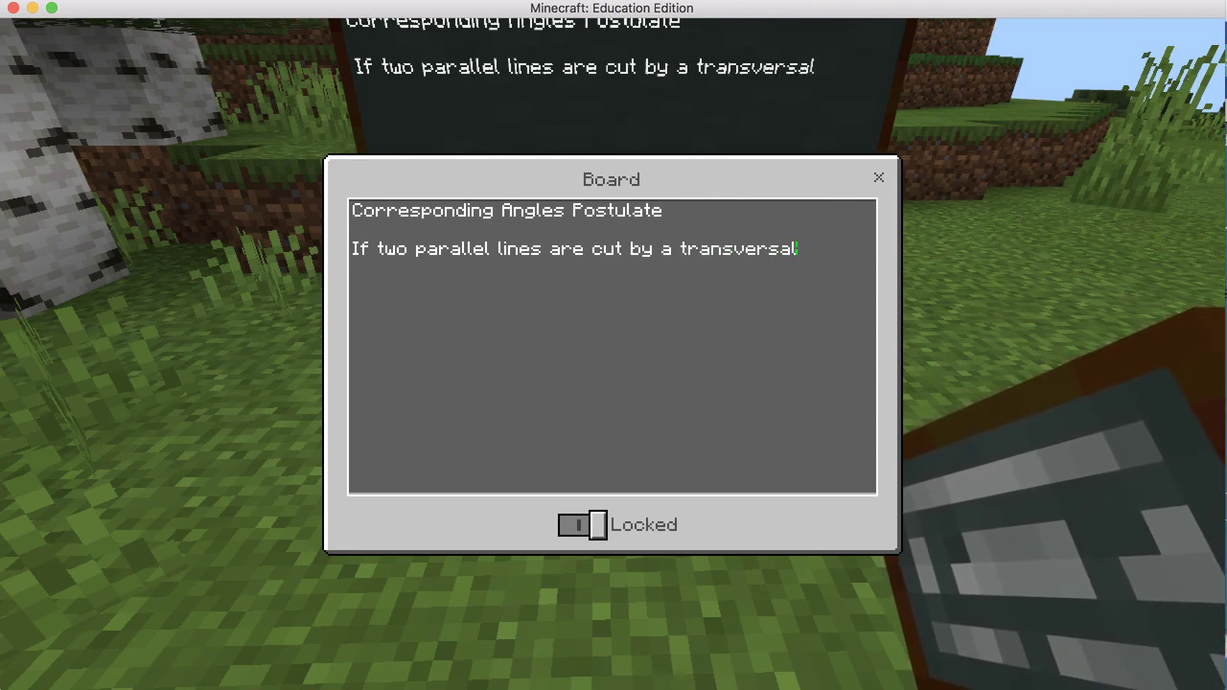
key(super+Tab)
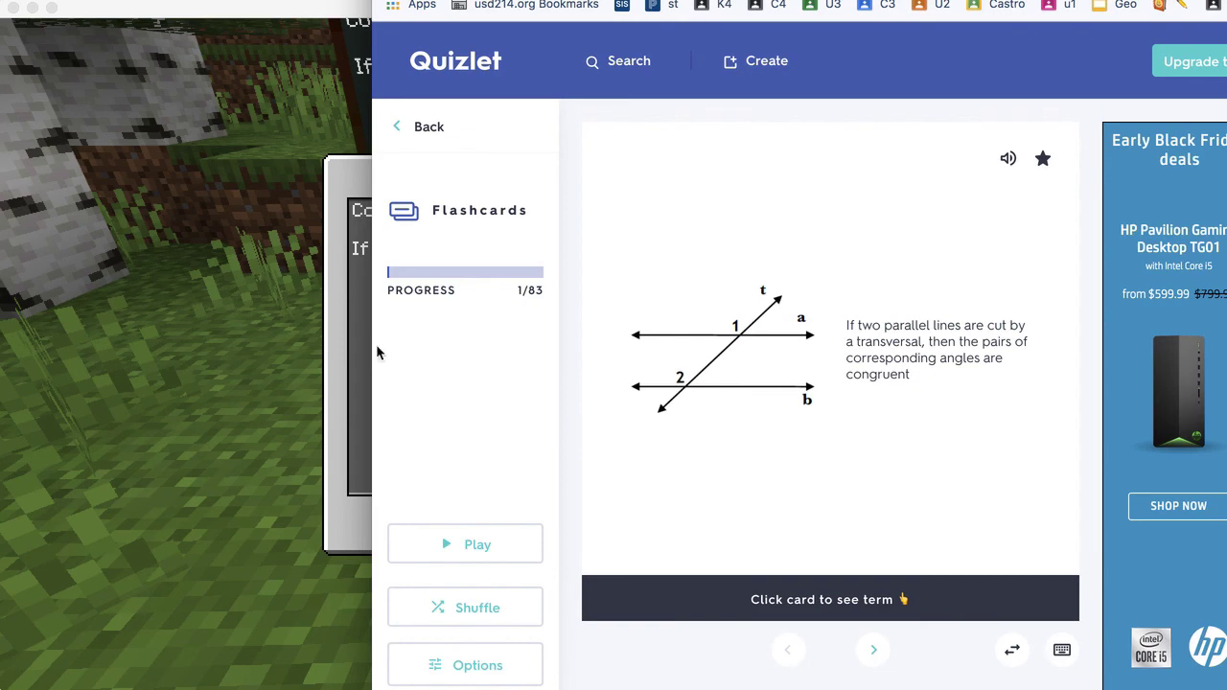
click(364, 345)
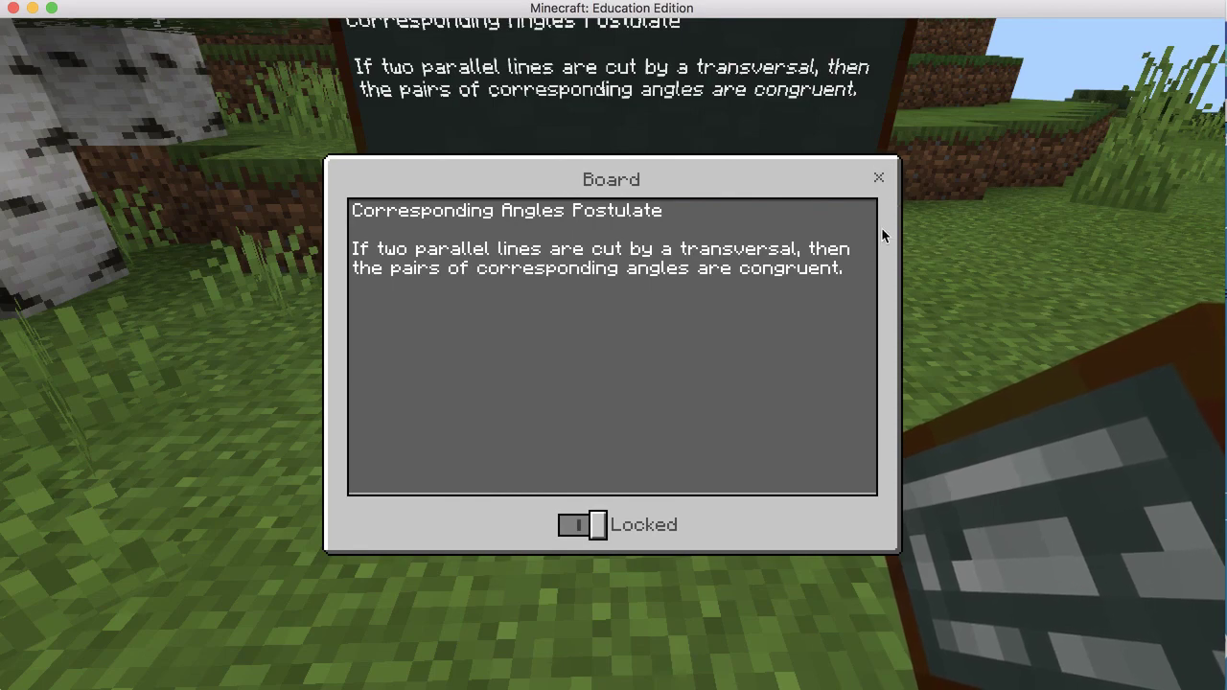
click(879, 179)
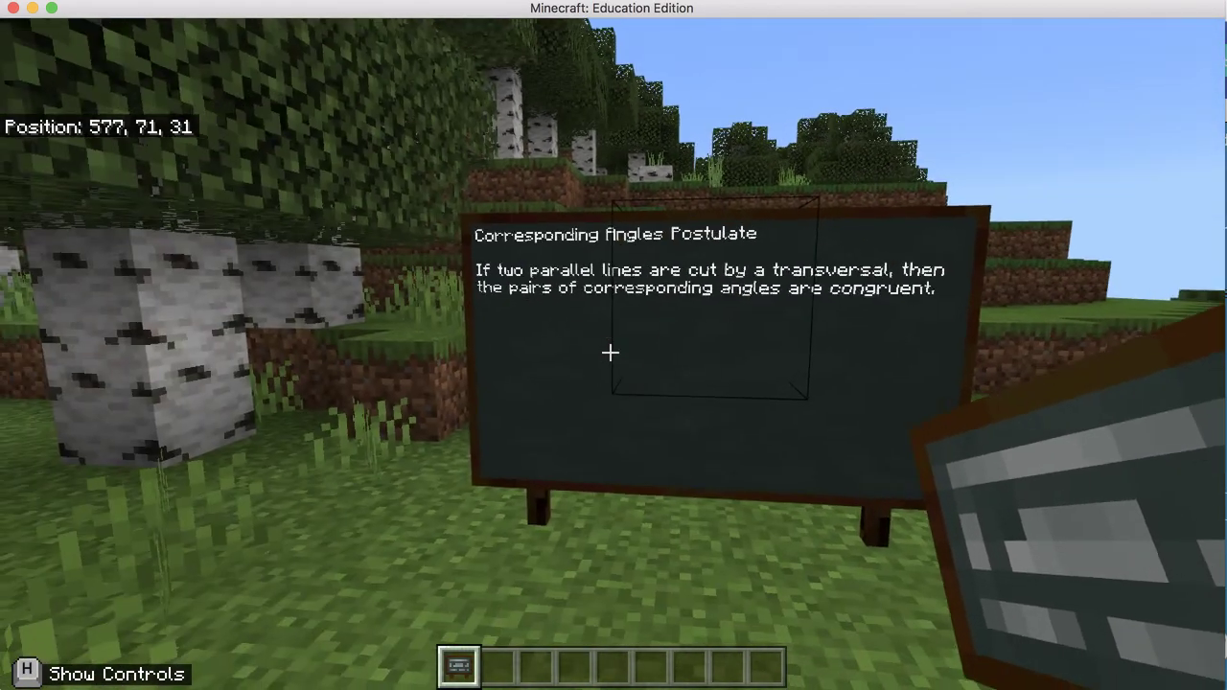
Fly across the meadow to the grass near the sheep, land, and place a second board there
mouse_move(611, 353)
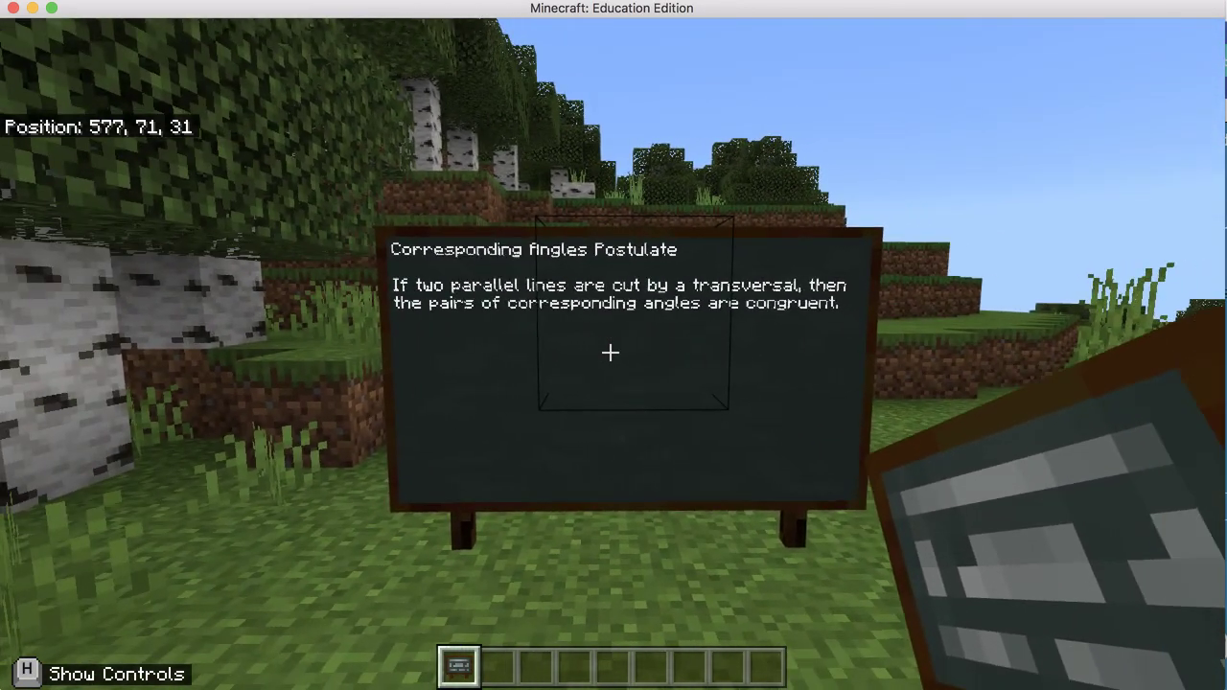
key(w)
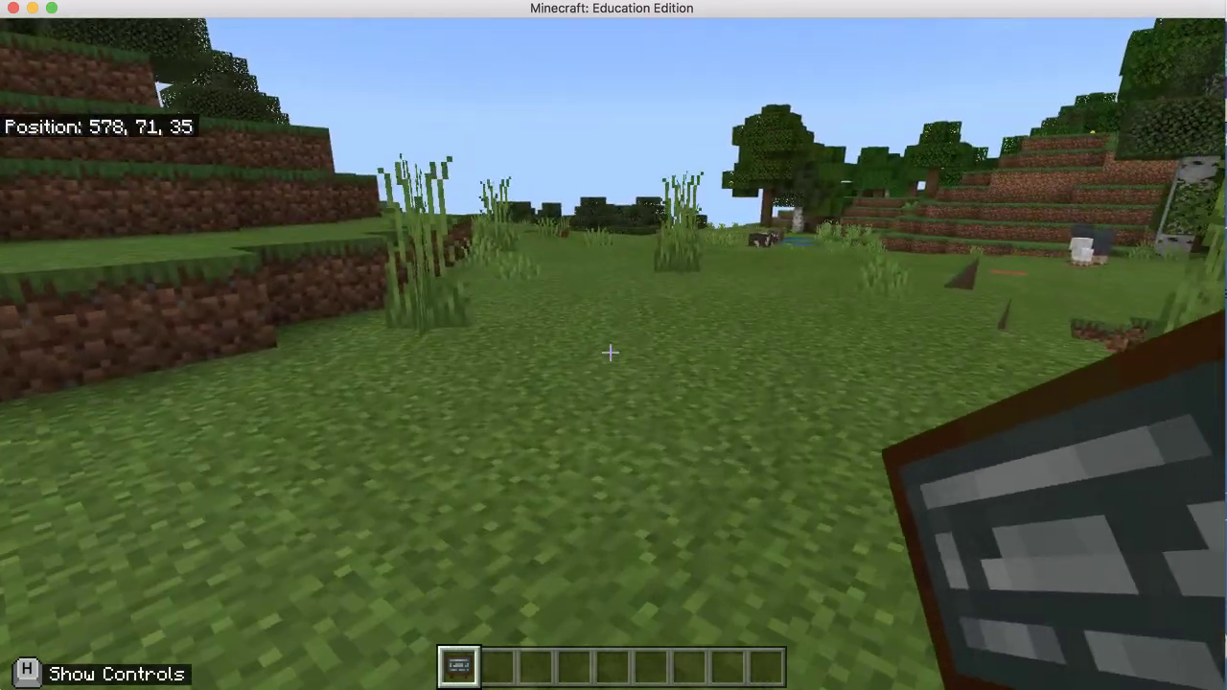
key(space)
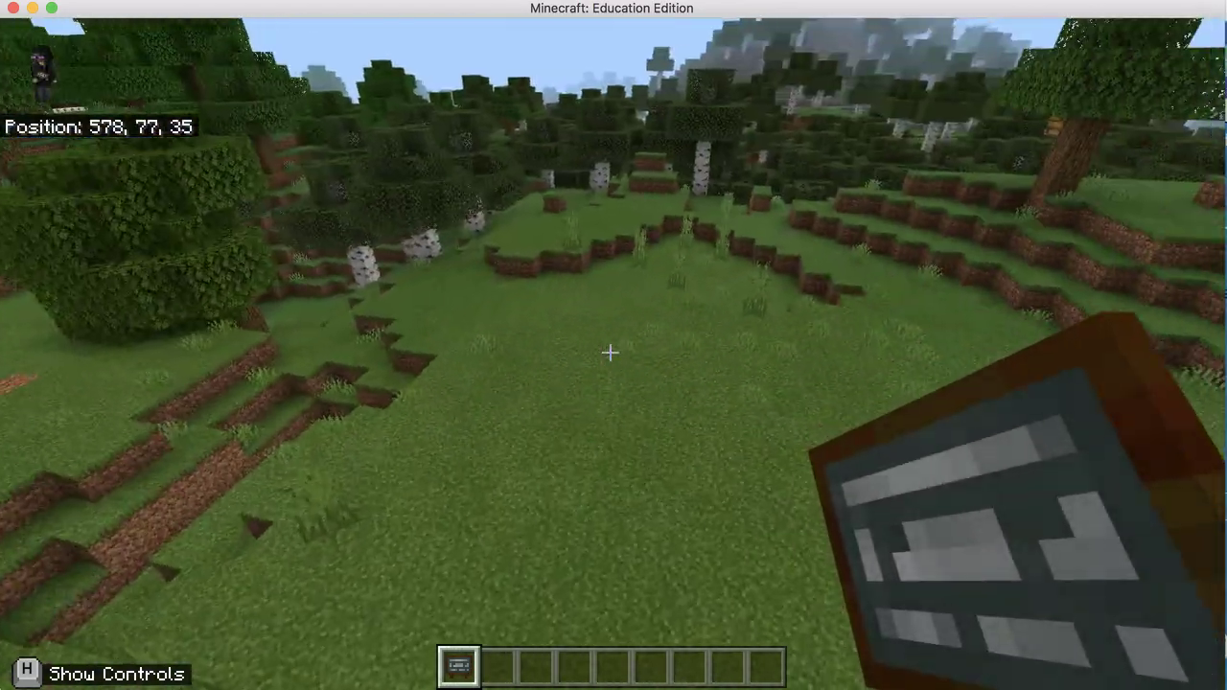
key(w)
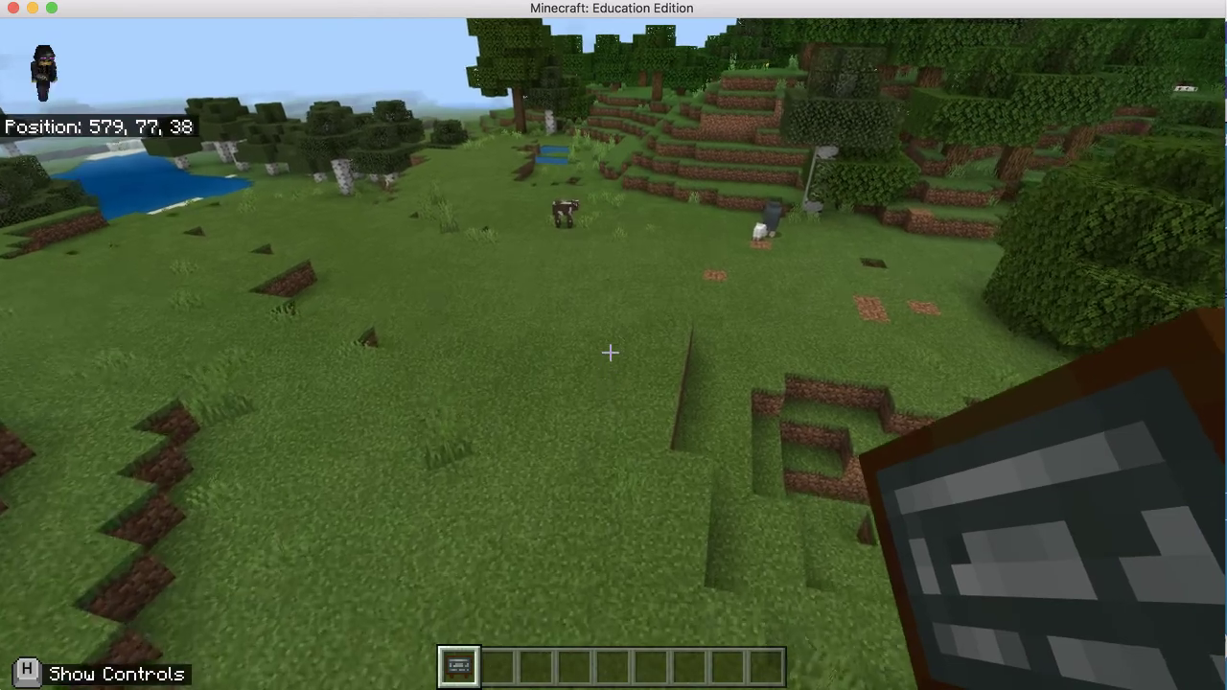
key(w)
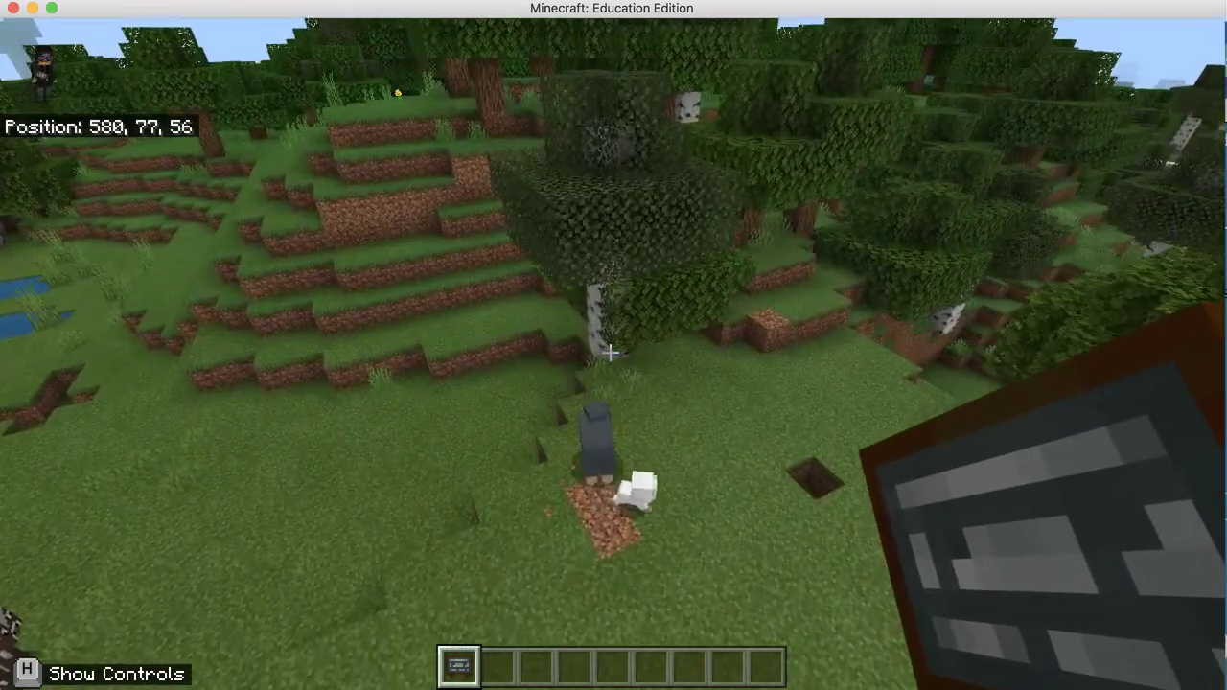
key(shift)
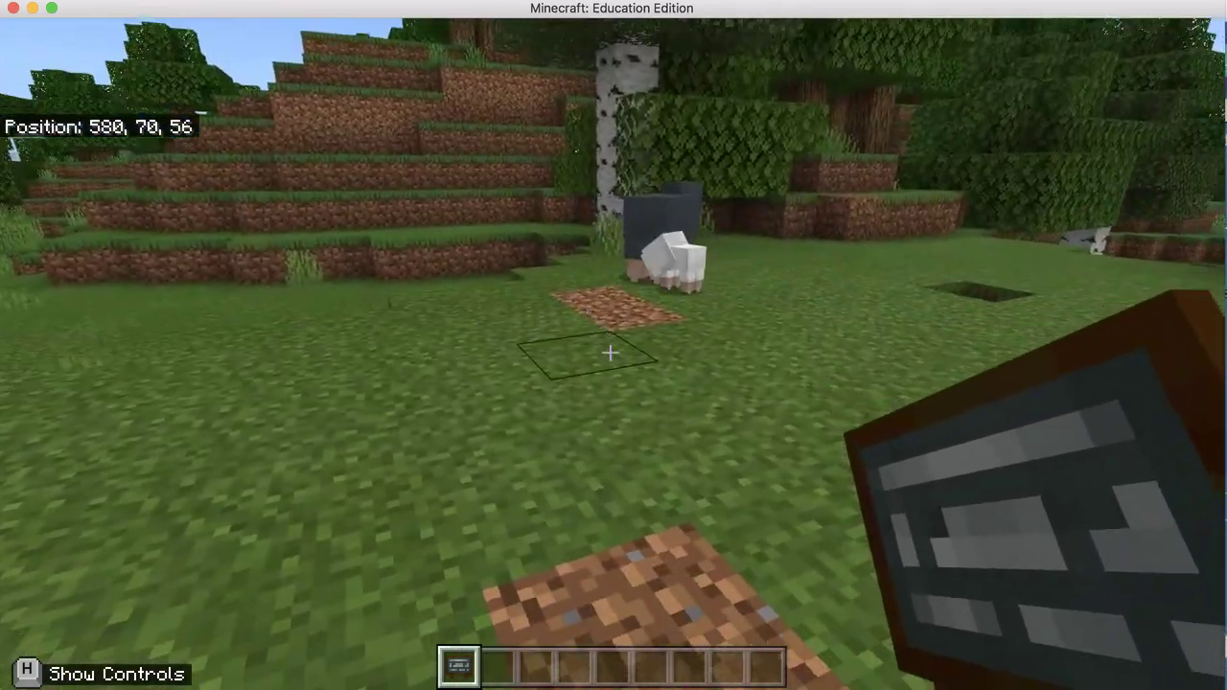
right_click(610, 353)
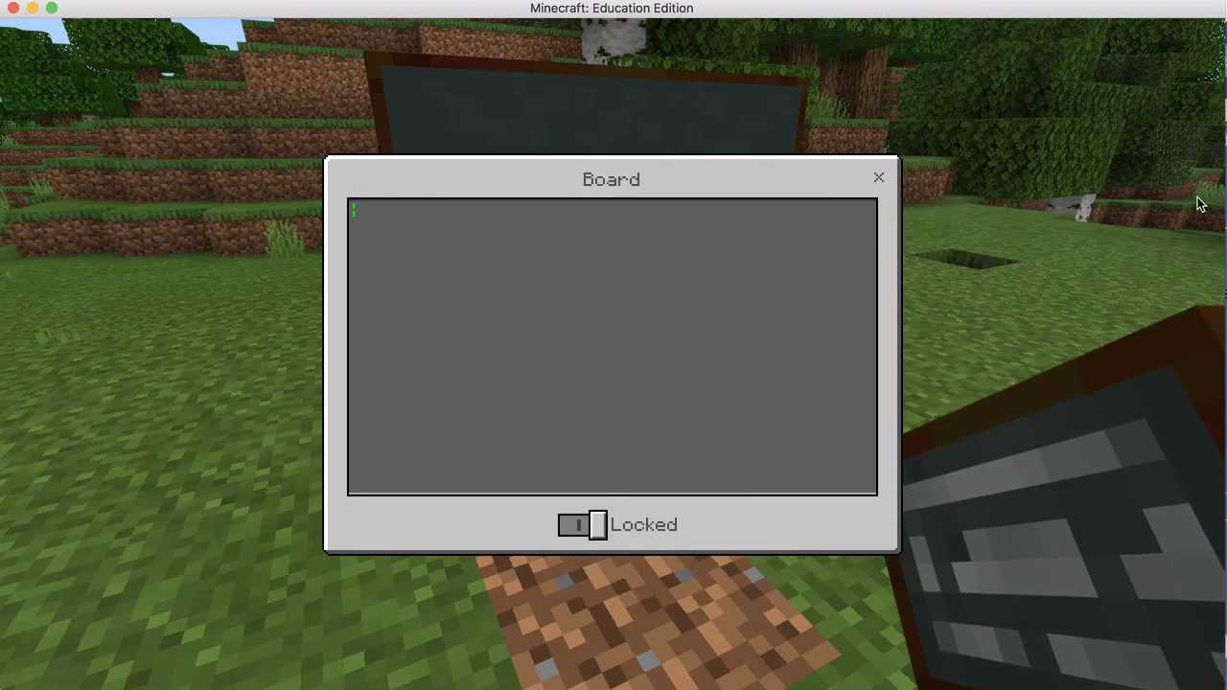
Check the second flashcard's term in Quizlet and write "Alternate Interior Angles Theorem" as the title on the new board
key(super+Tab)
click(872, 651)
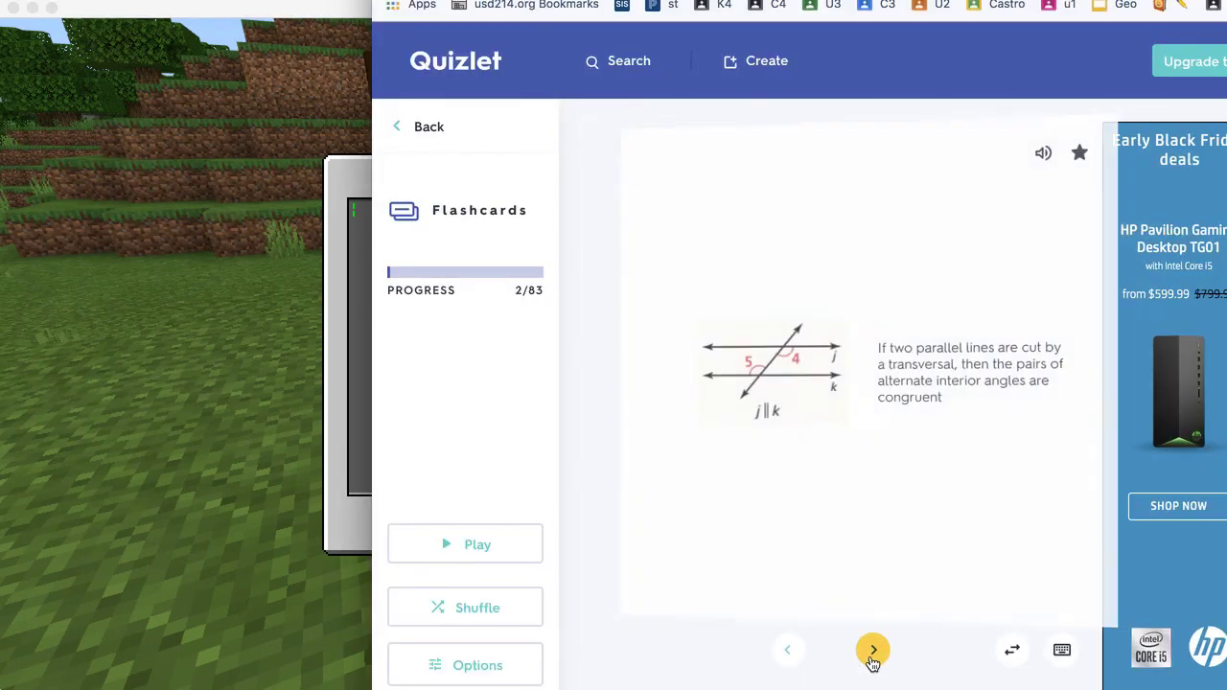
click(807, 568)
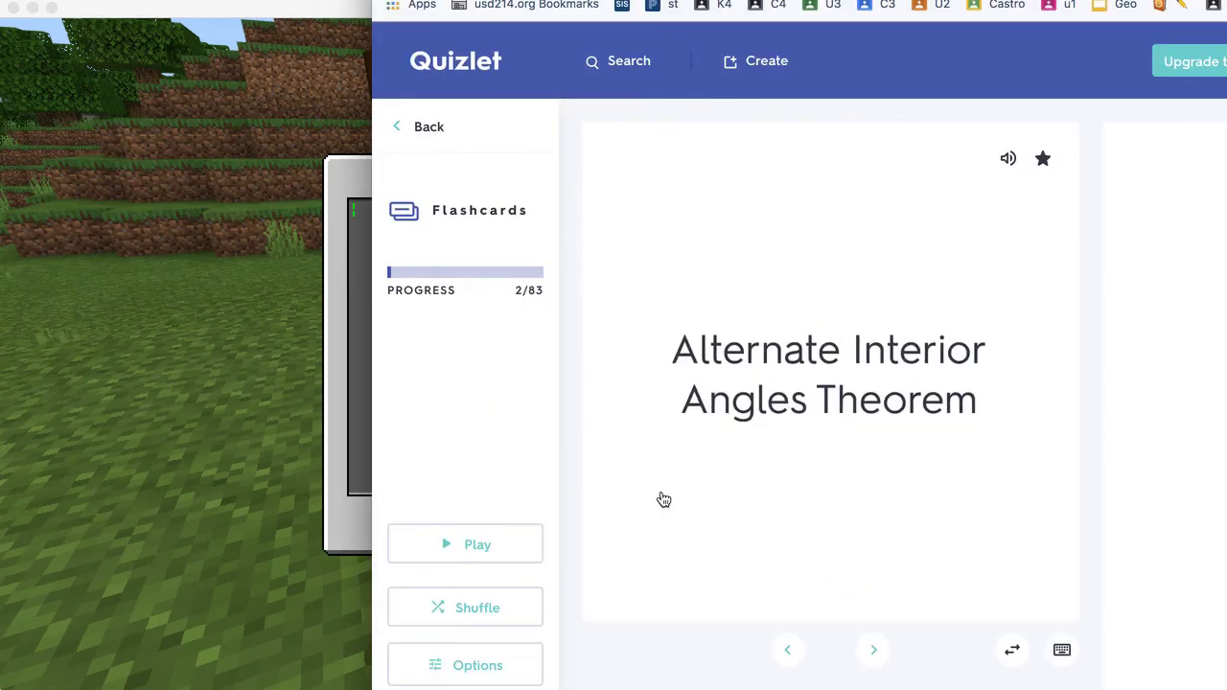
click(358, 410)
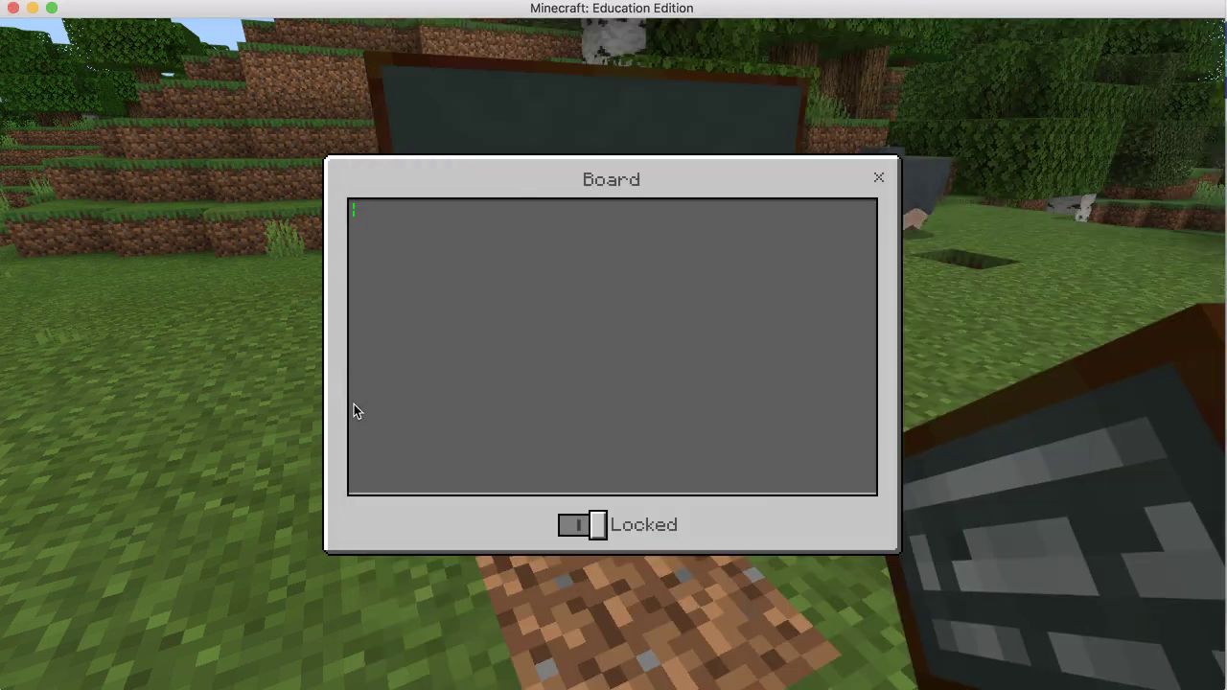
text(Alternate I)
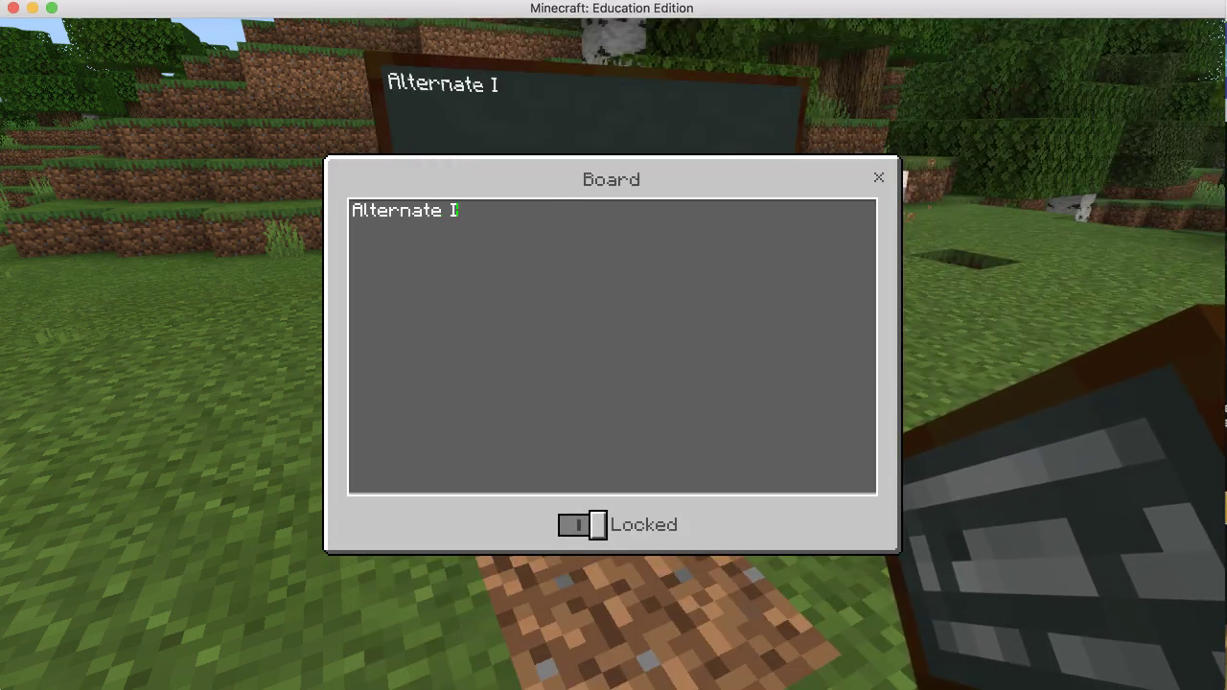
text(nterior Angles Theorem)
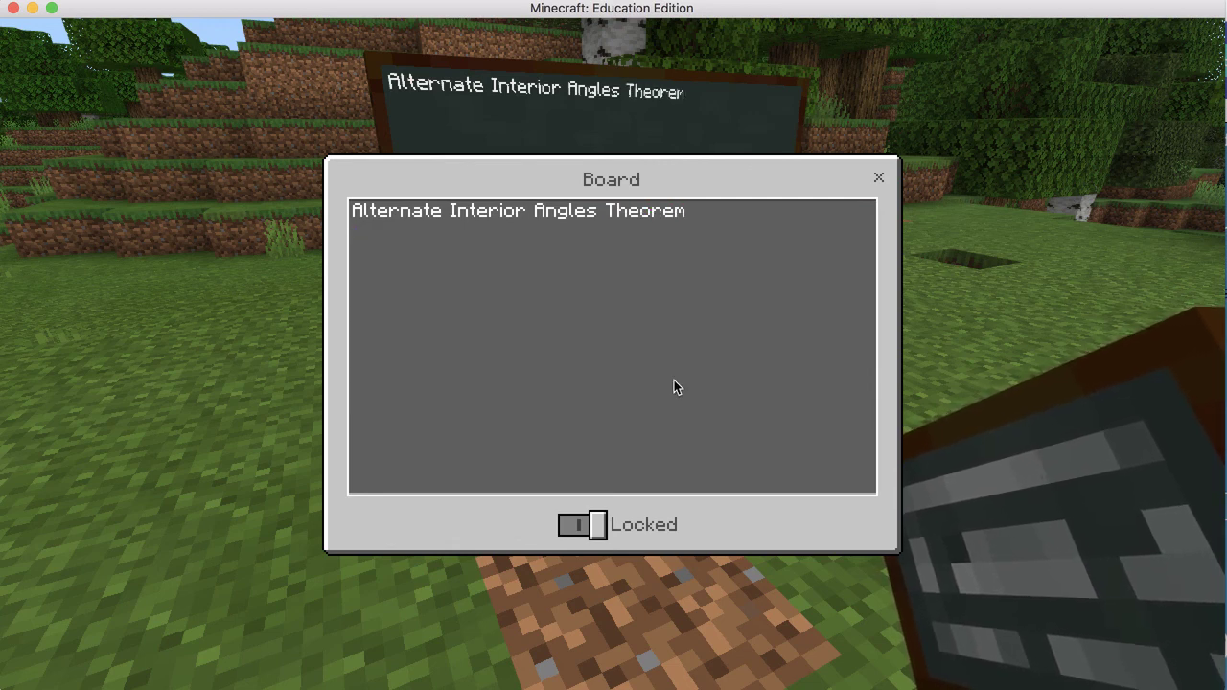
Add the Quizlet definition below the title: "If two parallel lines are cut by a transversal, then the pairs of alternate interior angles are congruent."
key(super+Tab)
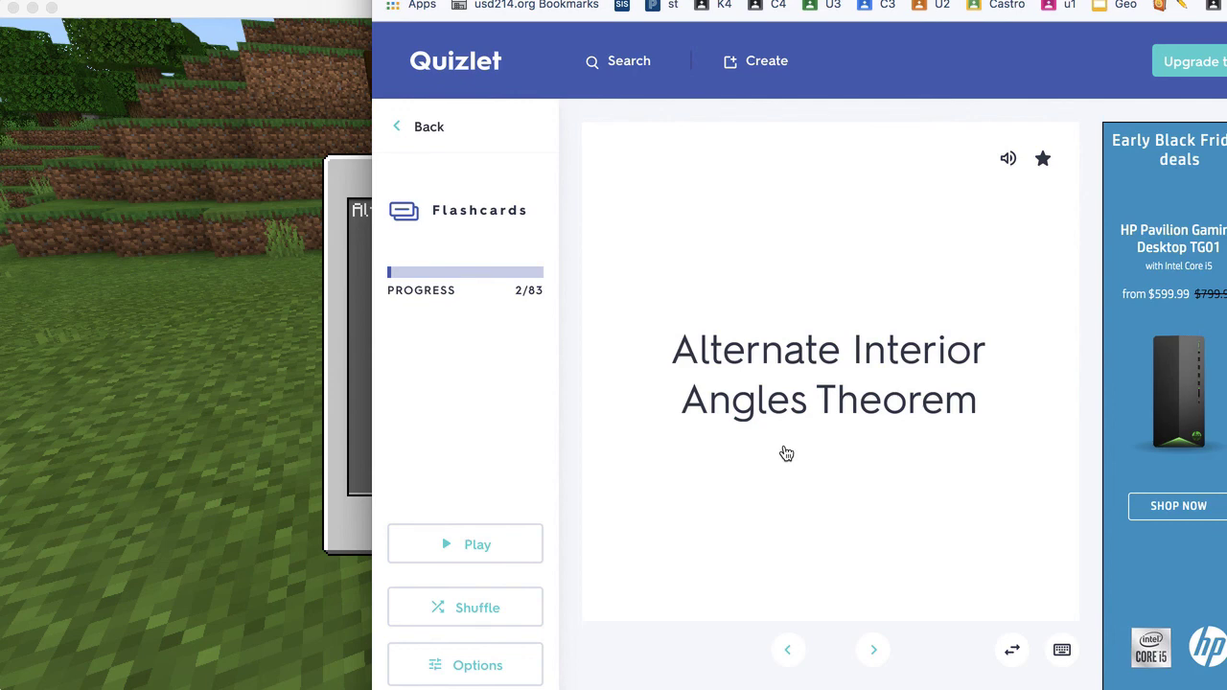
click(825, 587)
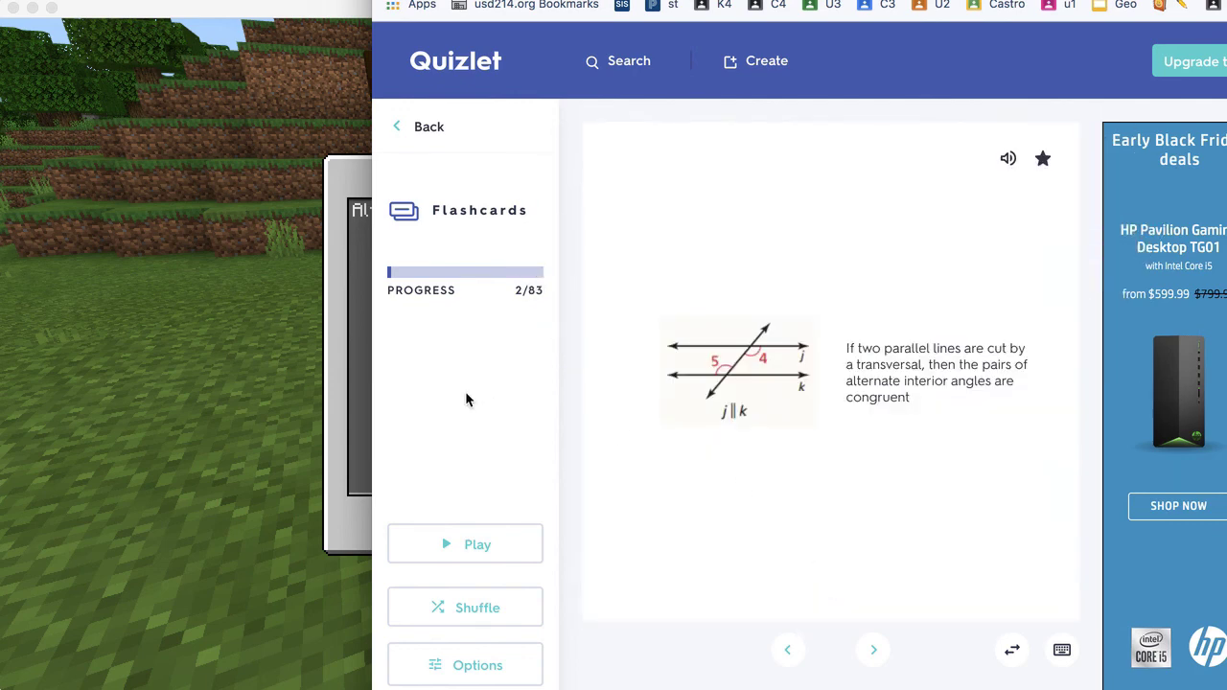
click(357, 372)
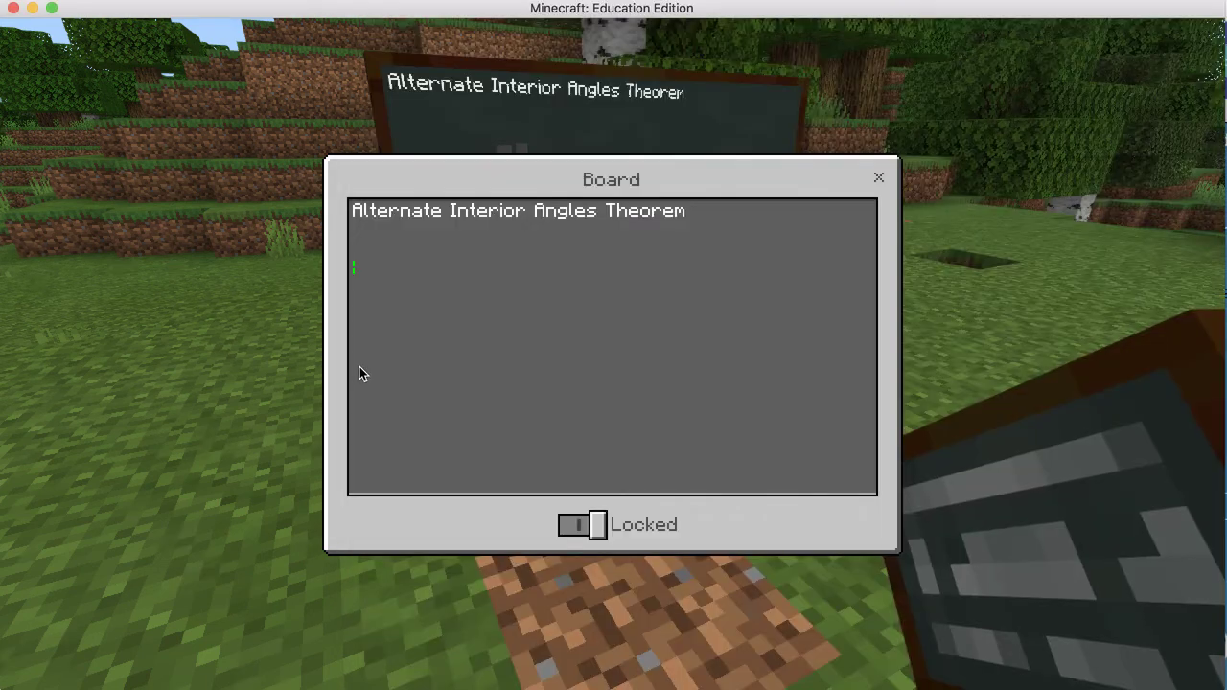
text(If two paral)
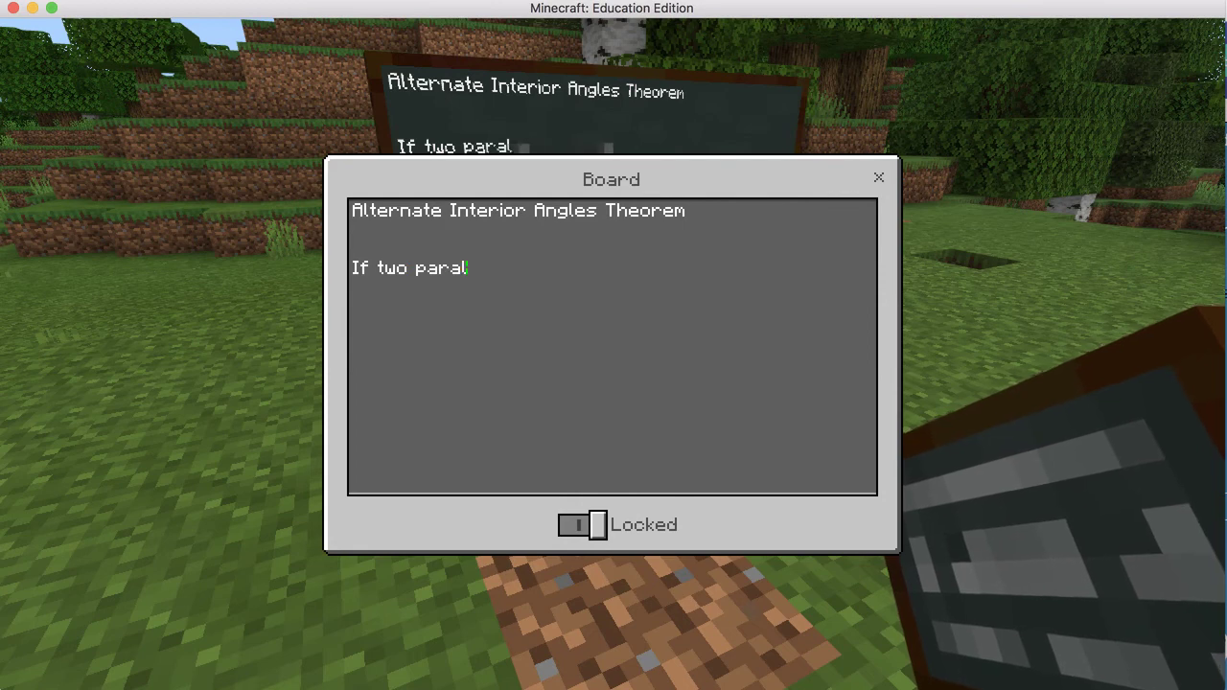
text(lel lines are cut)
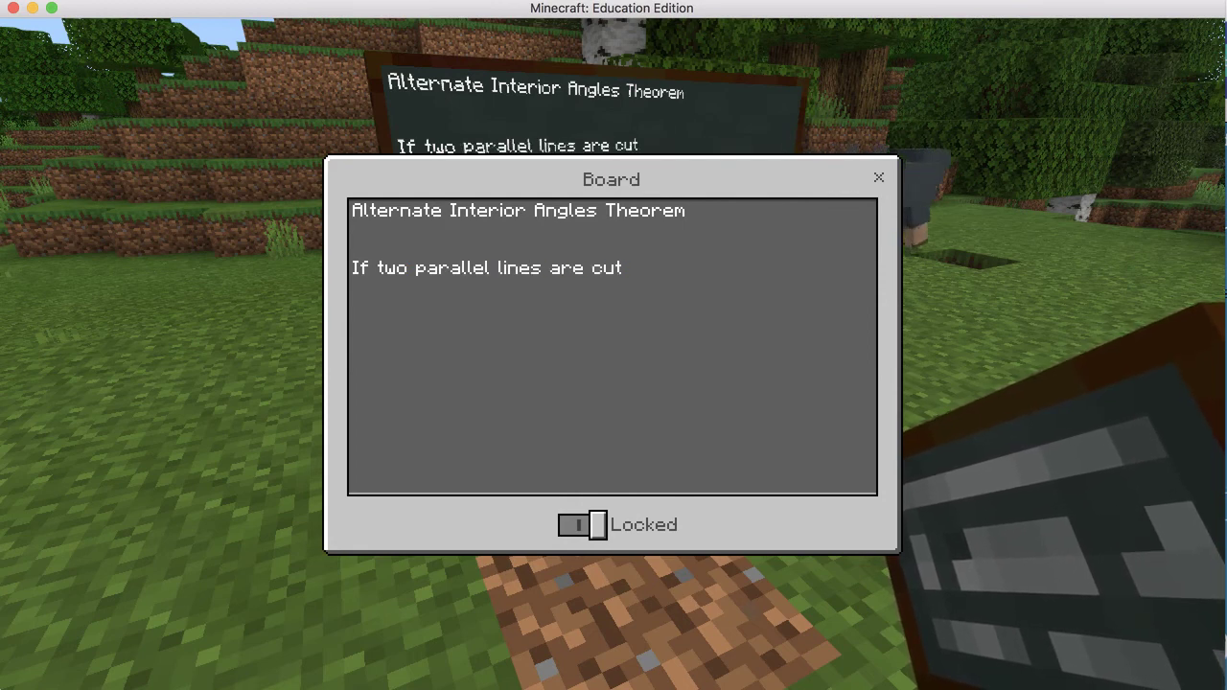
text( by a transversal)
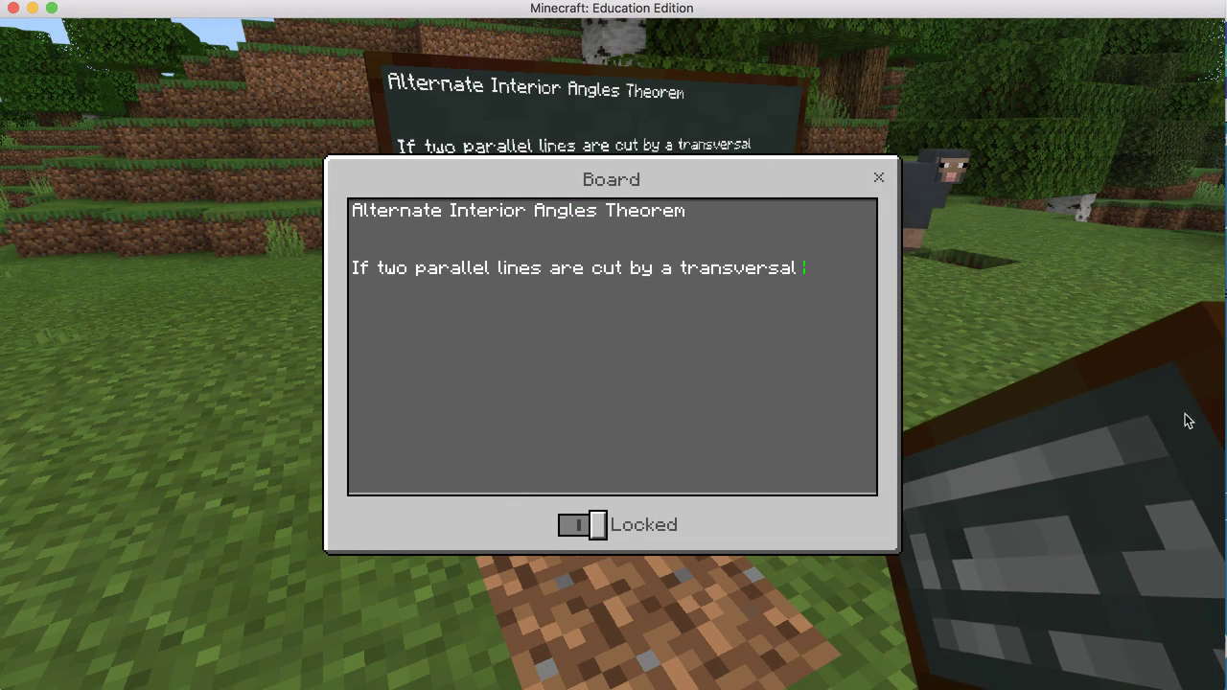
key(super+Tab)
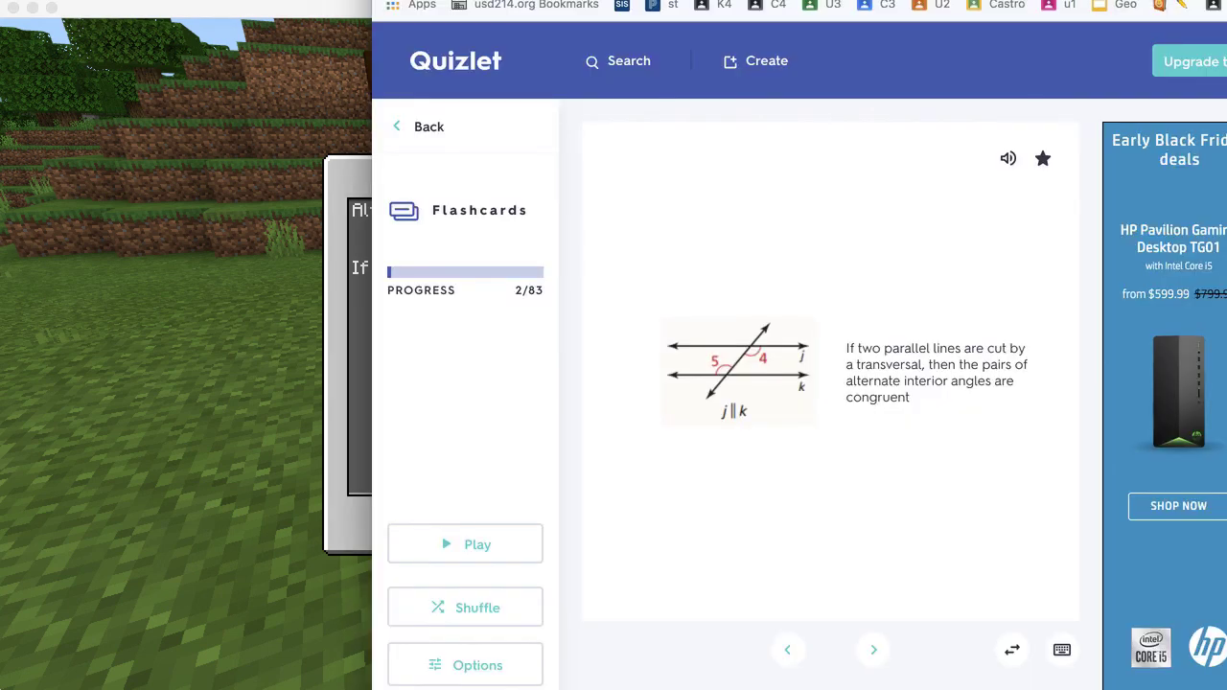
click(350, 401)
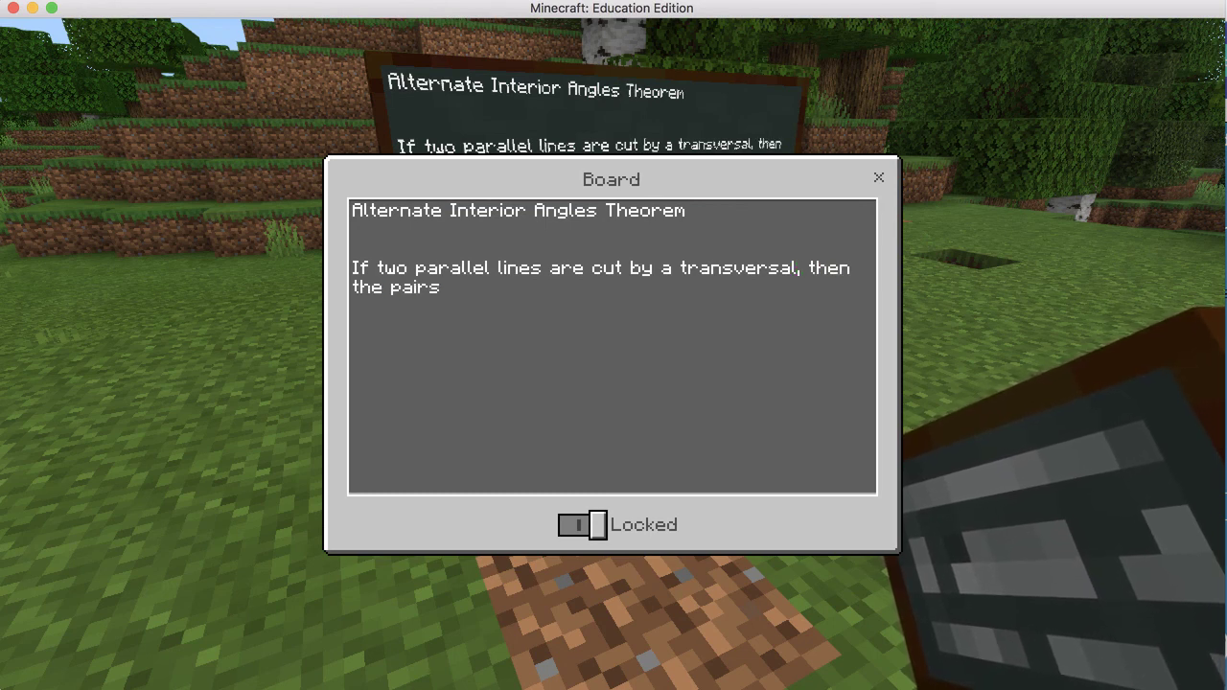
text(nate in)
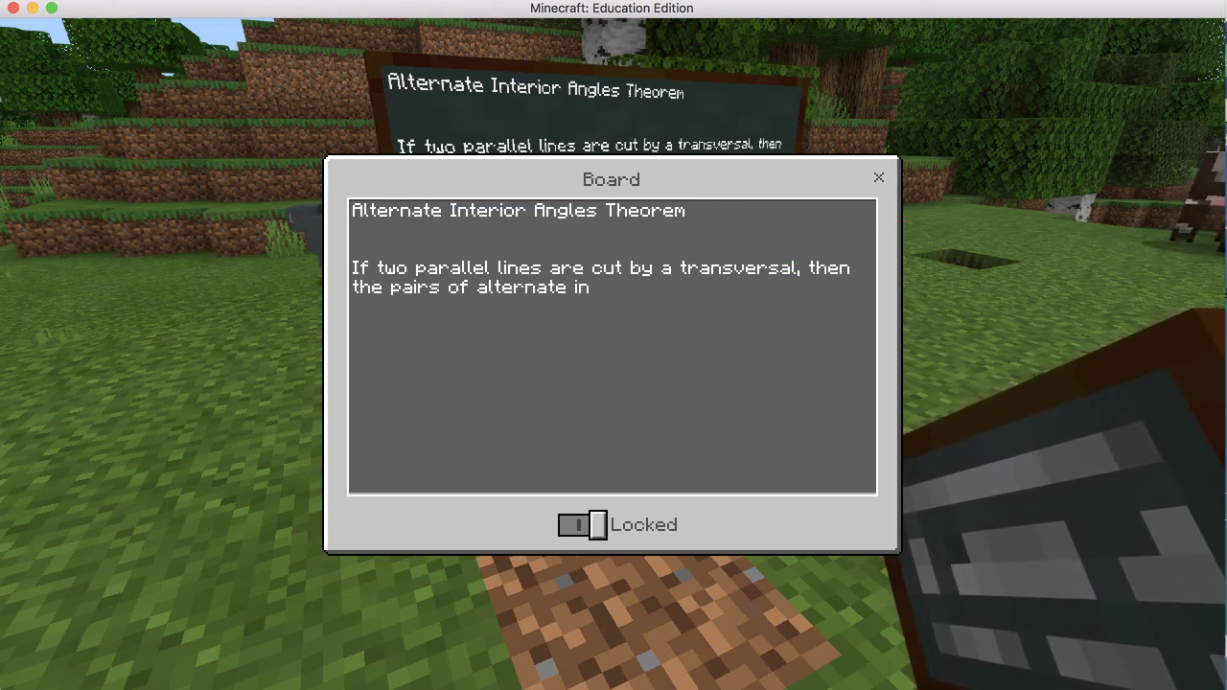
text(terior angles)
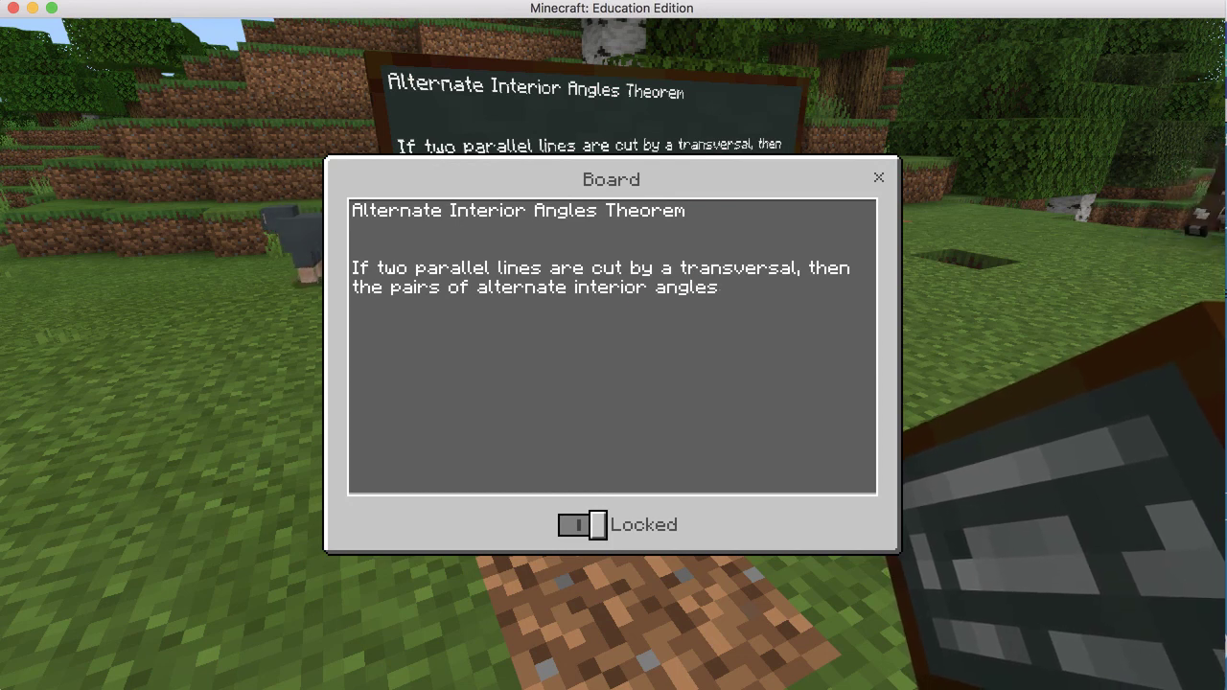
text( are congruent.)
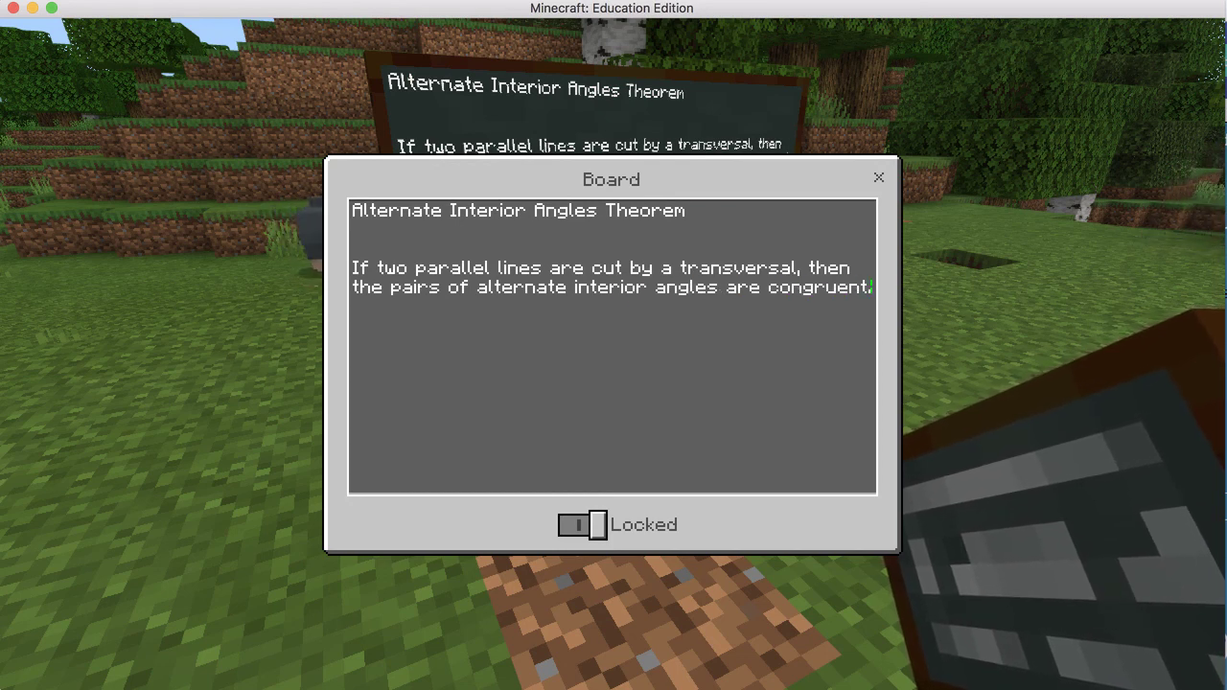
click(1035, 245)
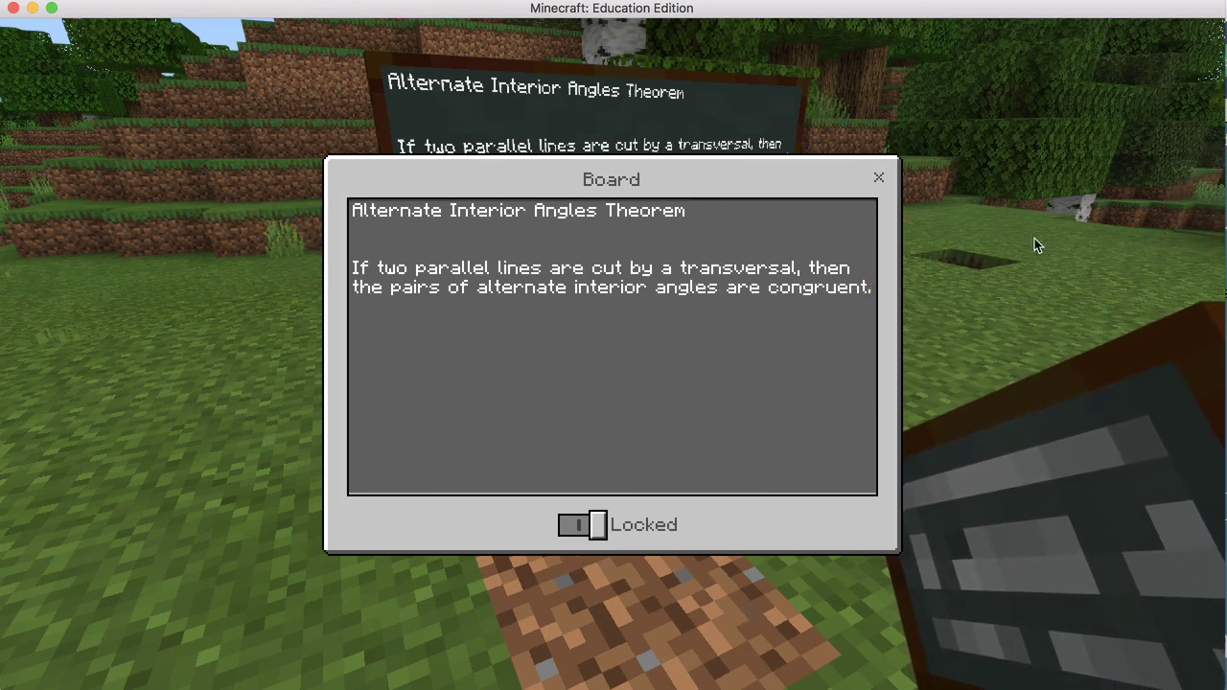
click(878, 179)
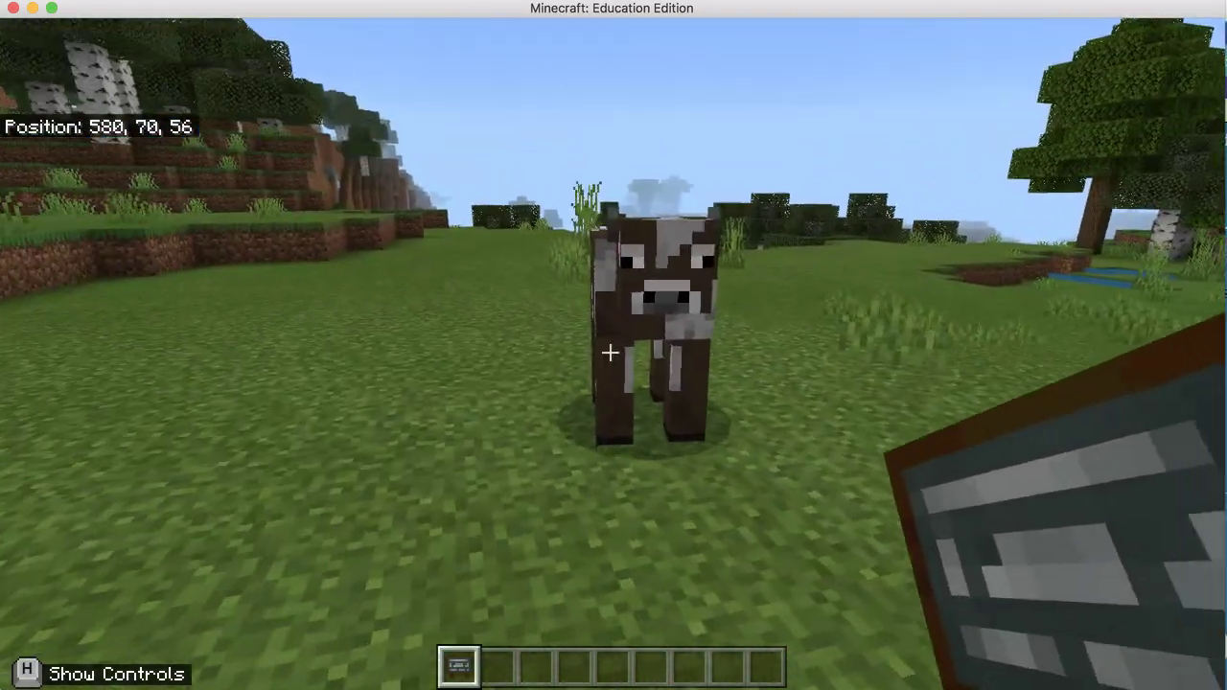
Walk past the cow along the dirt ledge, place a third board on the grass there, and leave it blank
key(w)
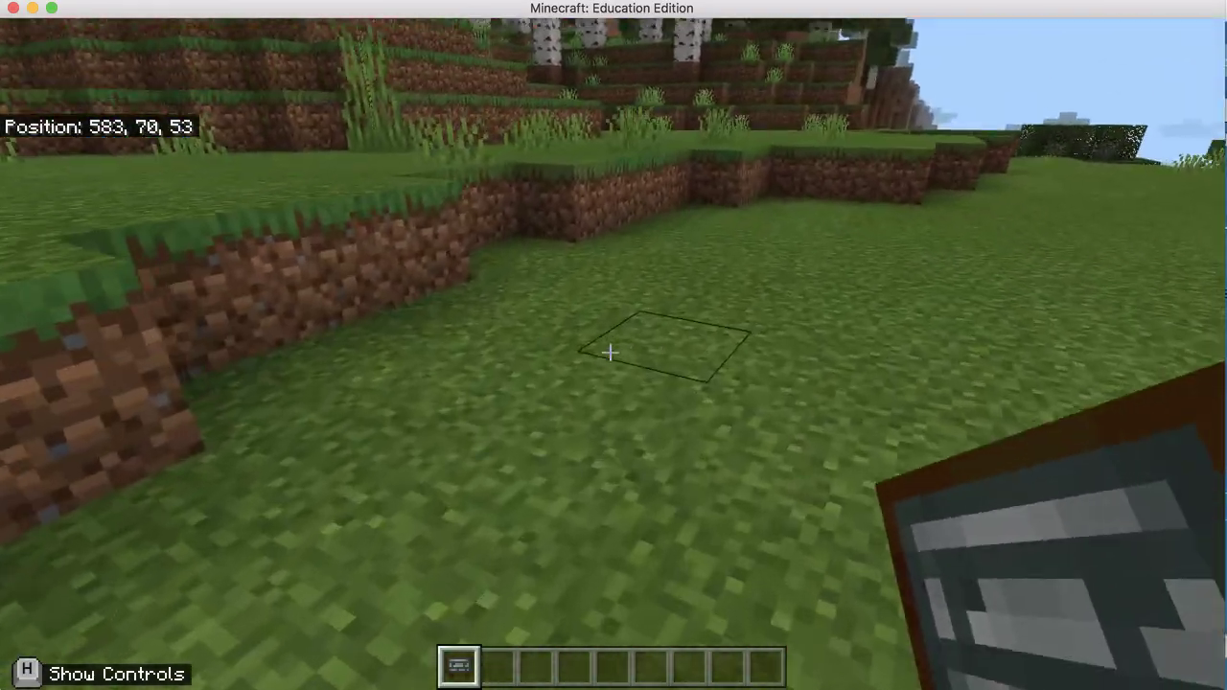
key(w)
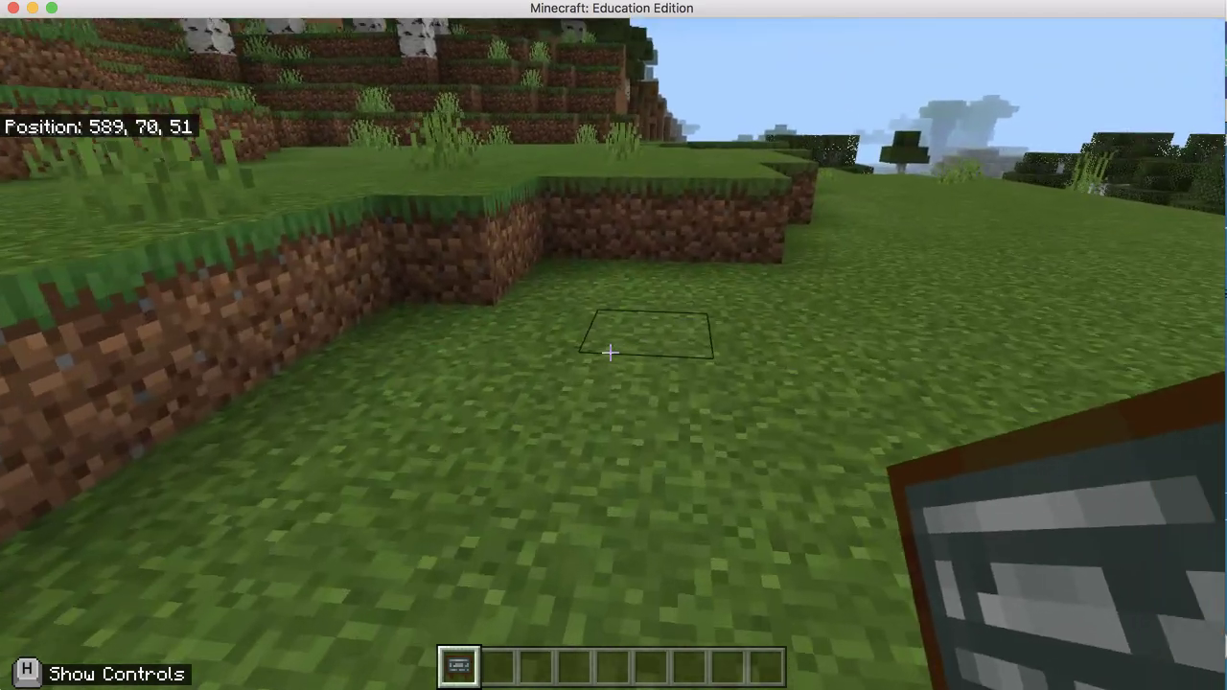
key(w)
click(609, 353)
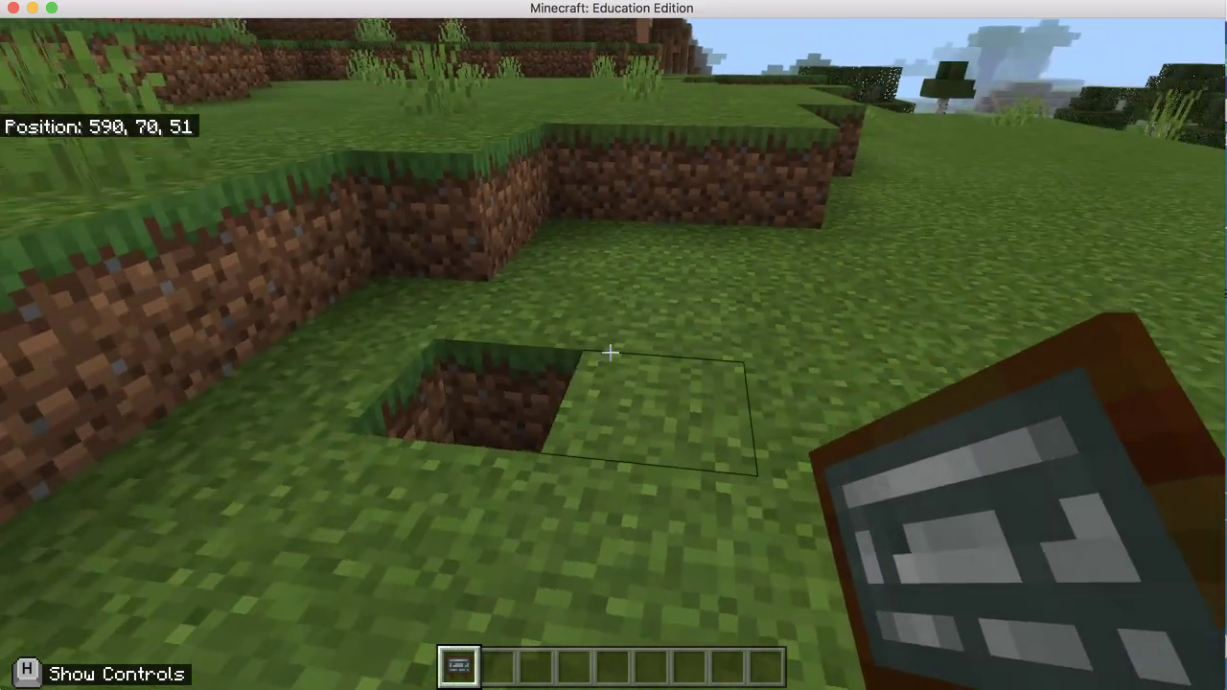
right_click(609, 353)
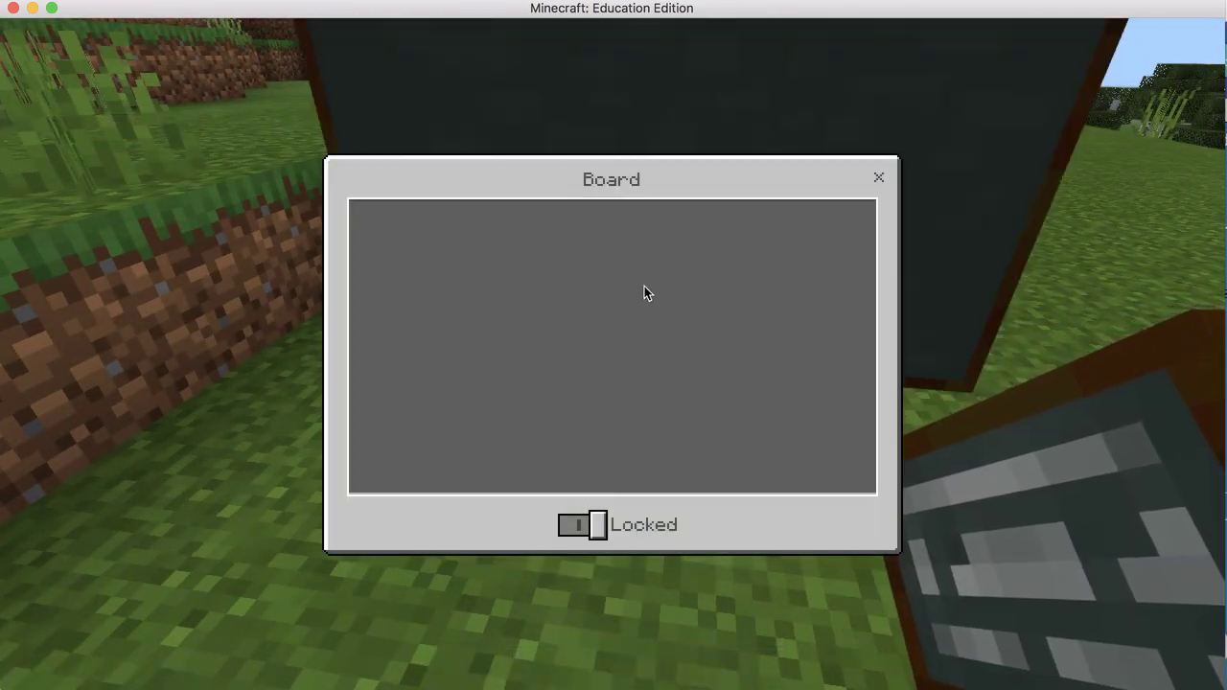
click(814, 184)
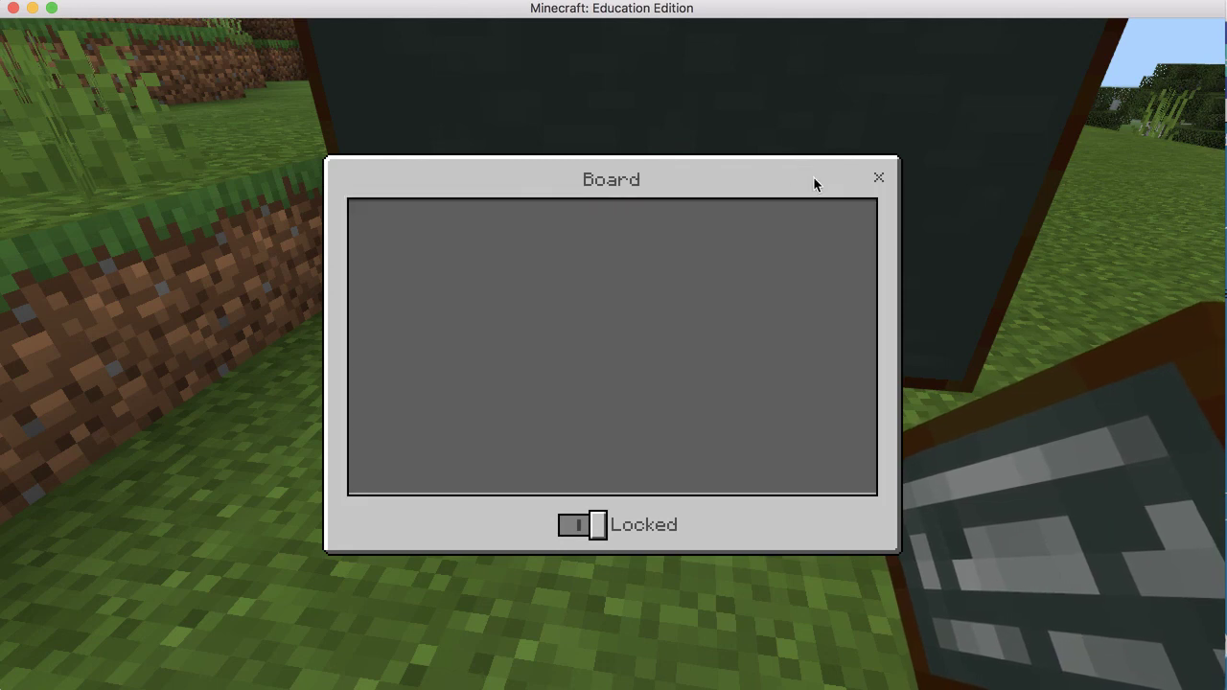
click(879, 178)
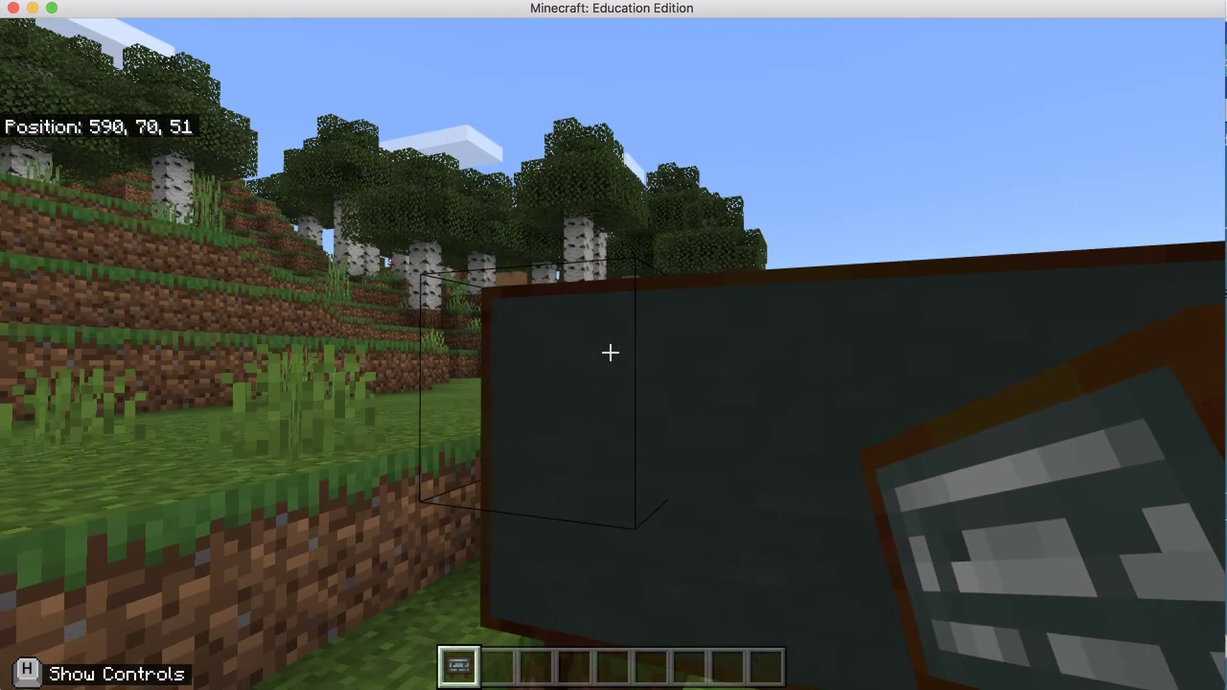
Save the world and exit the game
key(Escape)
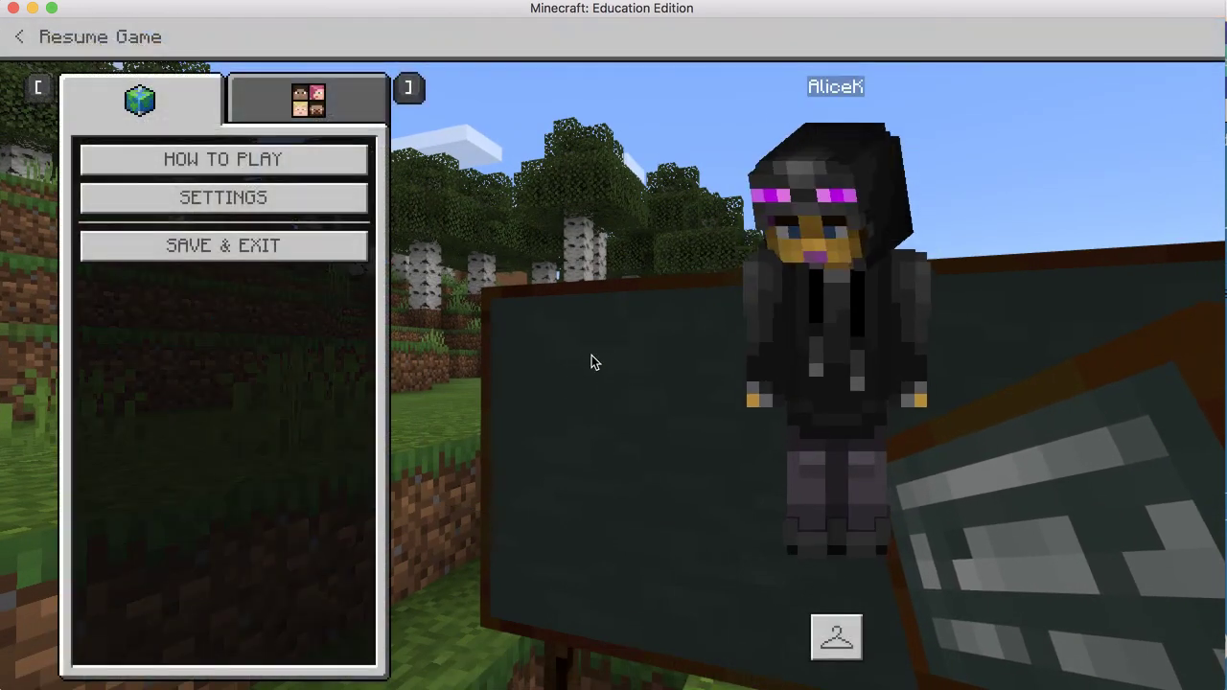
click(252, 256)
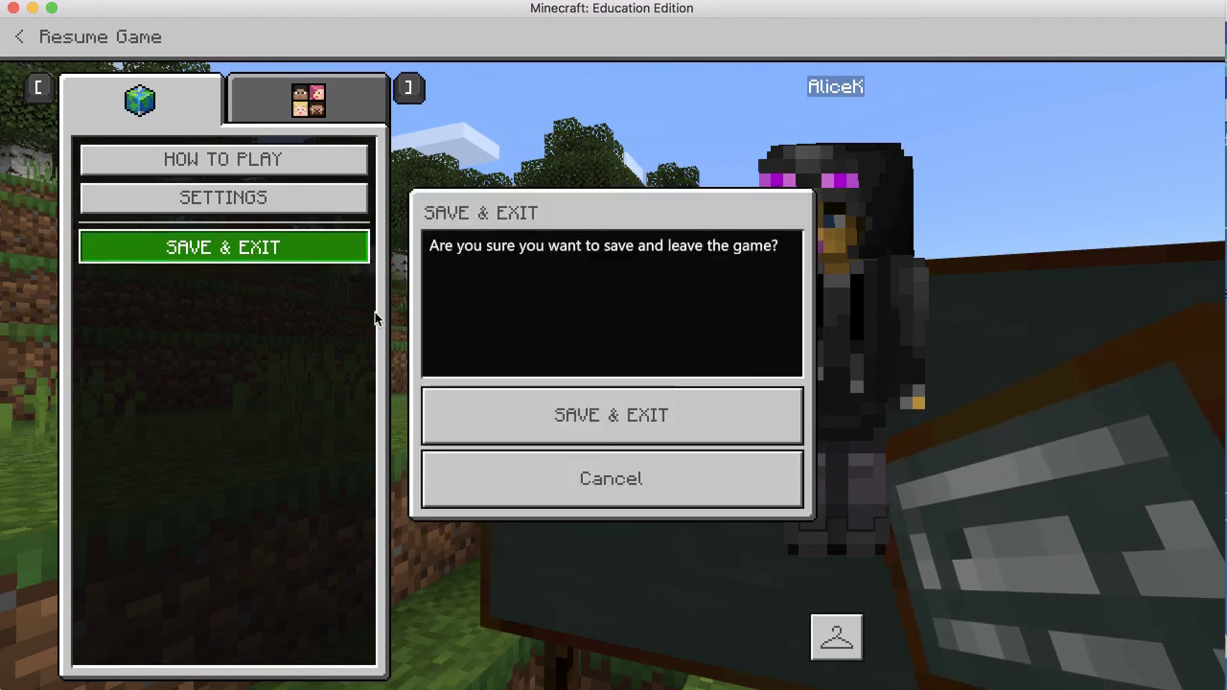
click(556, 424)
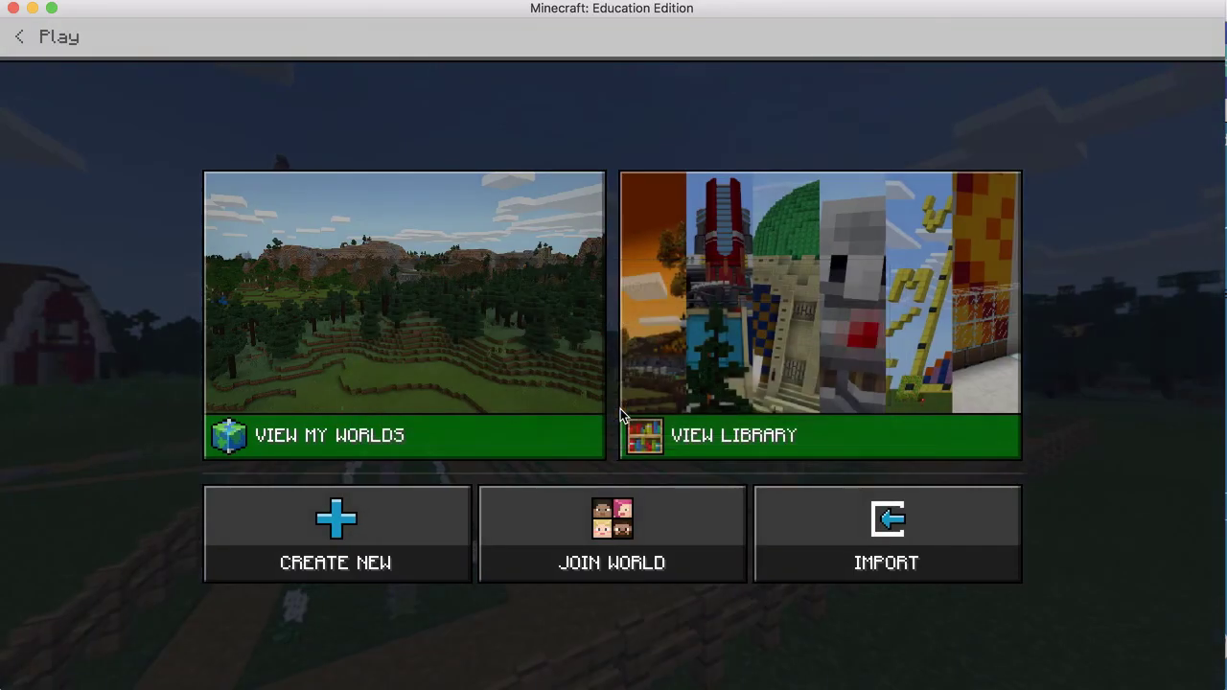
Find the Vocabulary world among the saved worlds and open its settings
click(351, 393)
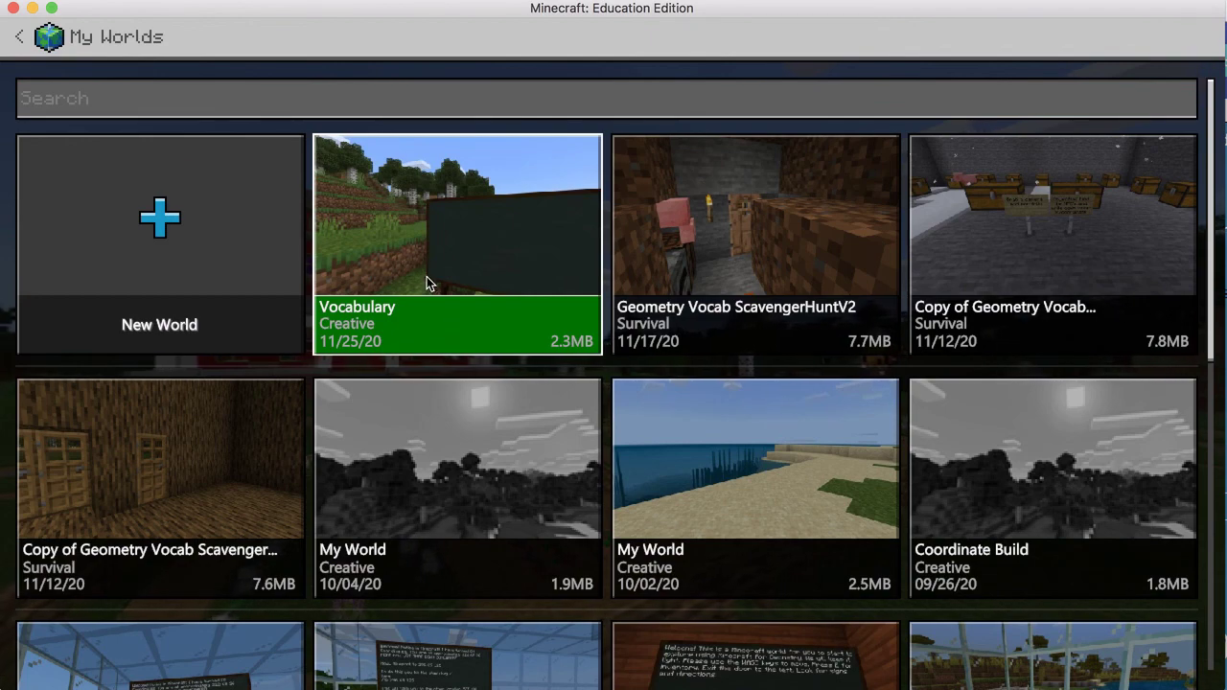
click(467, 276)
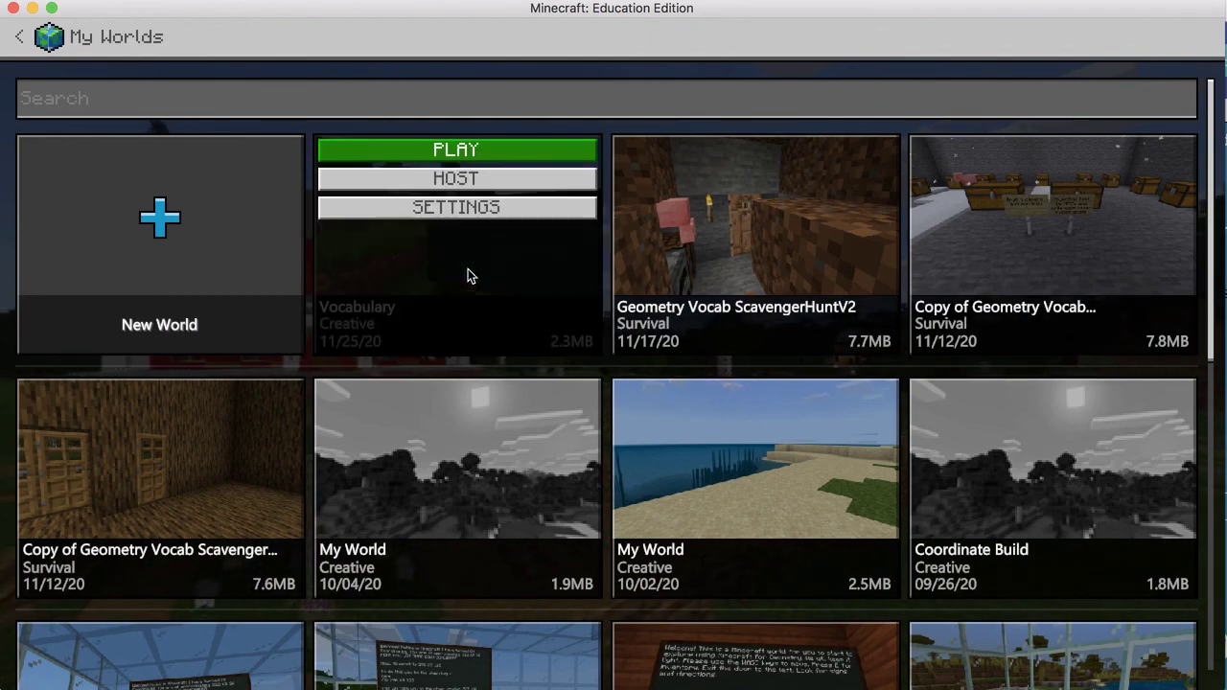
click(465, 209)
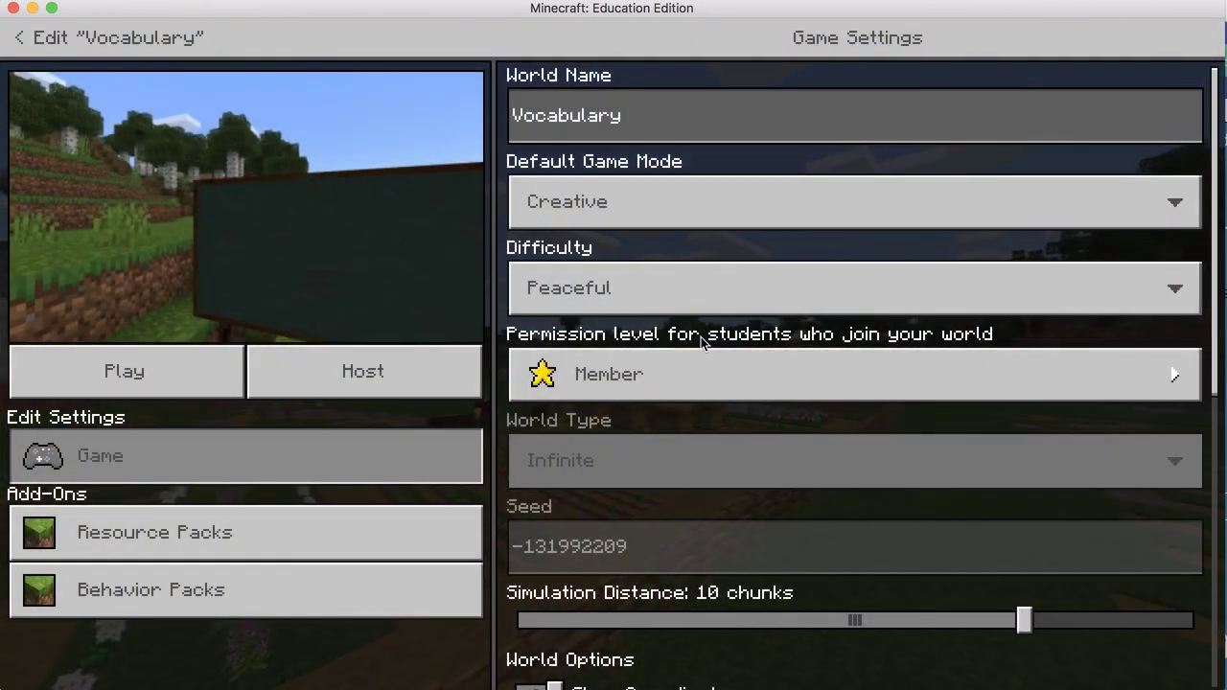
Export the world to the Downloads folder under the file name Vocabulary
scroll(701, 336, down, 10)
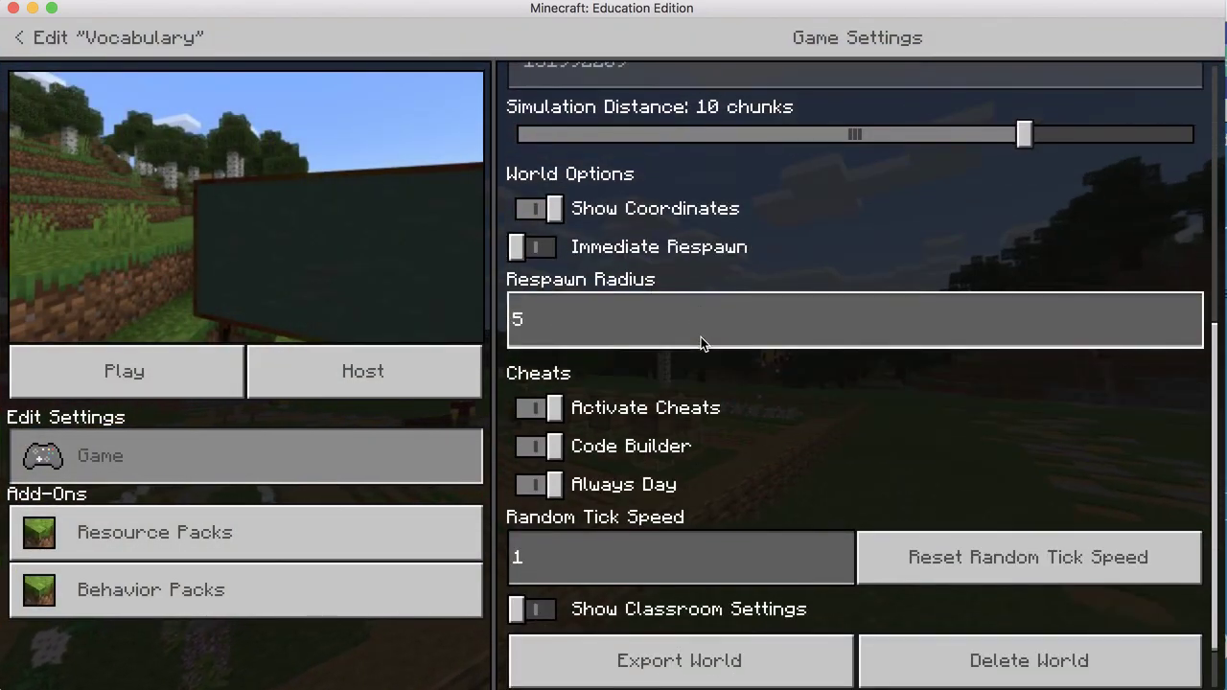
scroll(701, 337, down, 2)
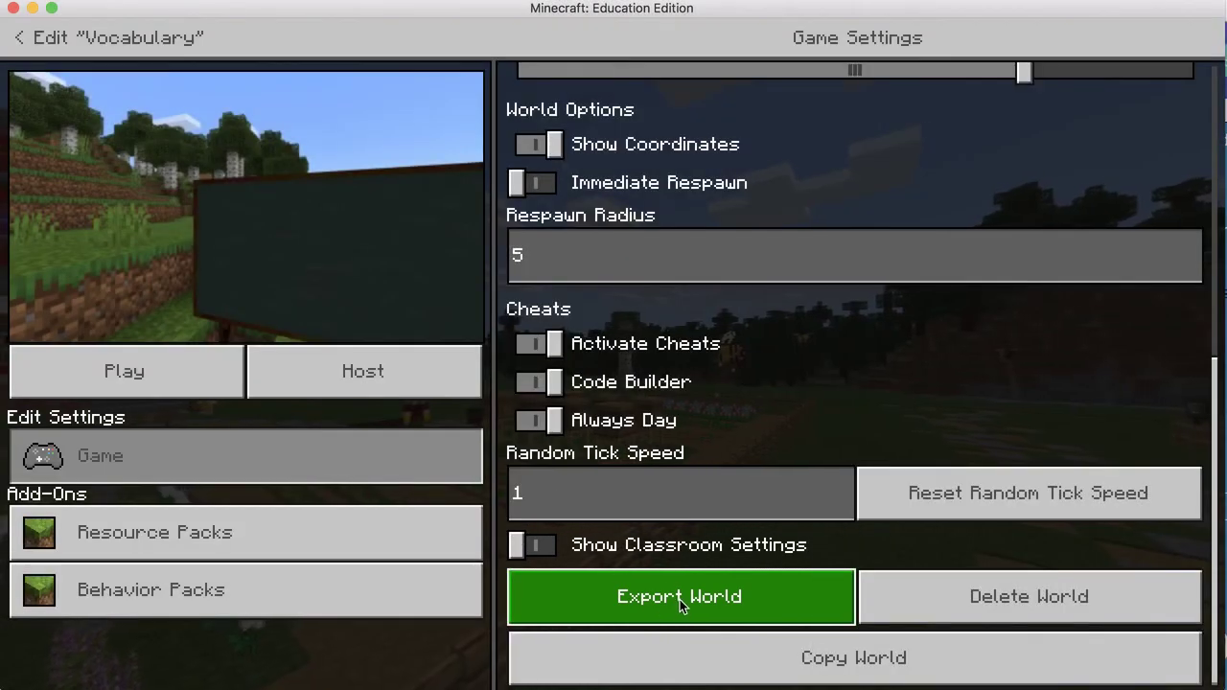
click(679, 599)
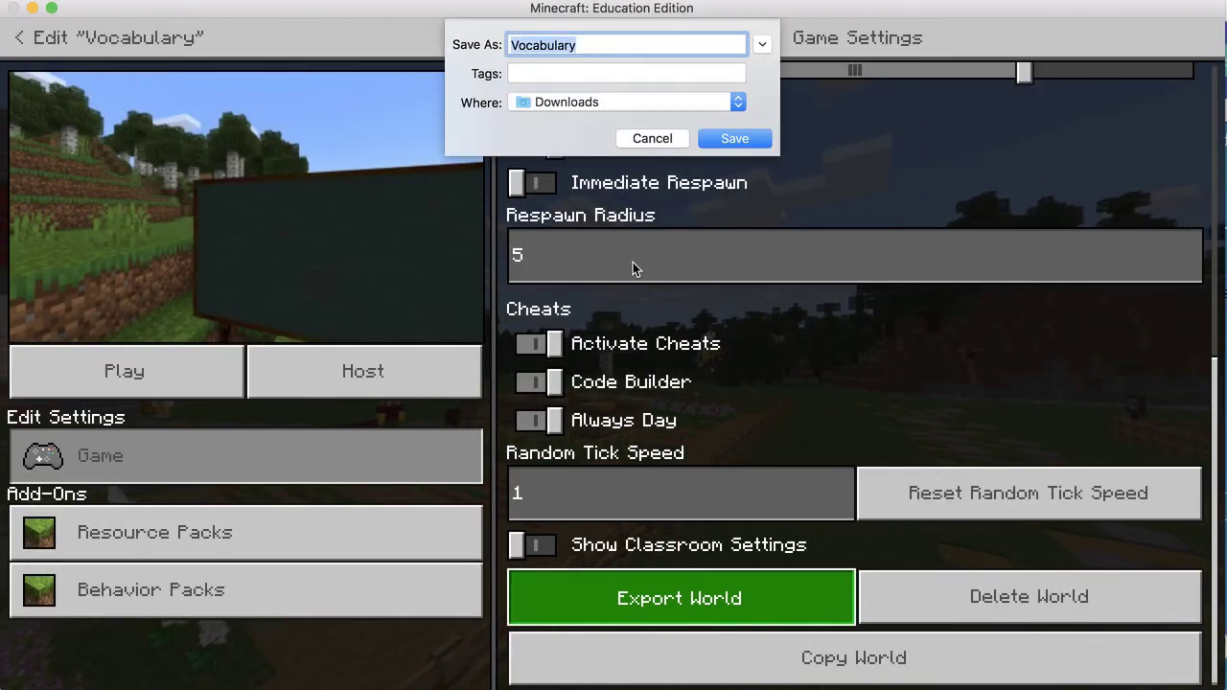
click(728, 137)
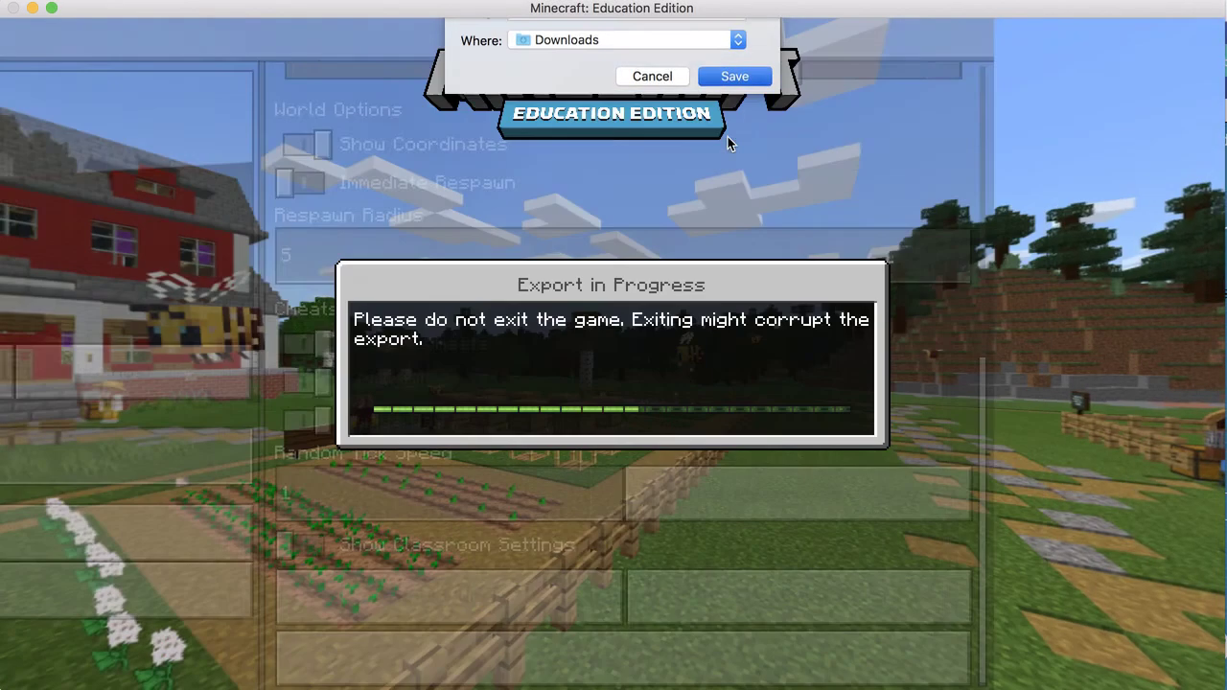
click(692, 193)
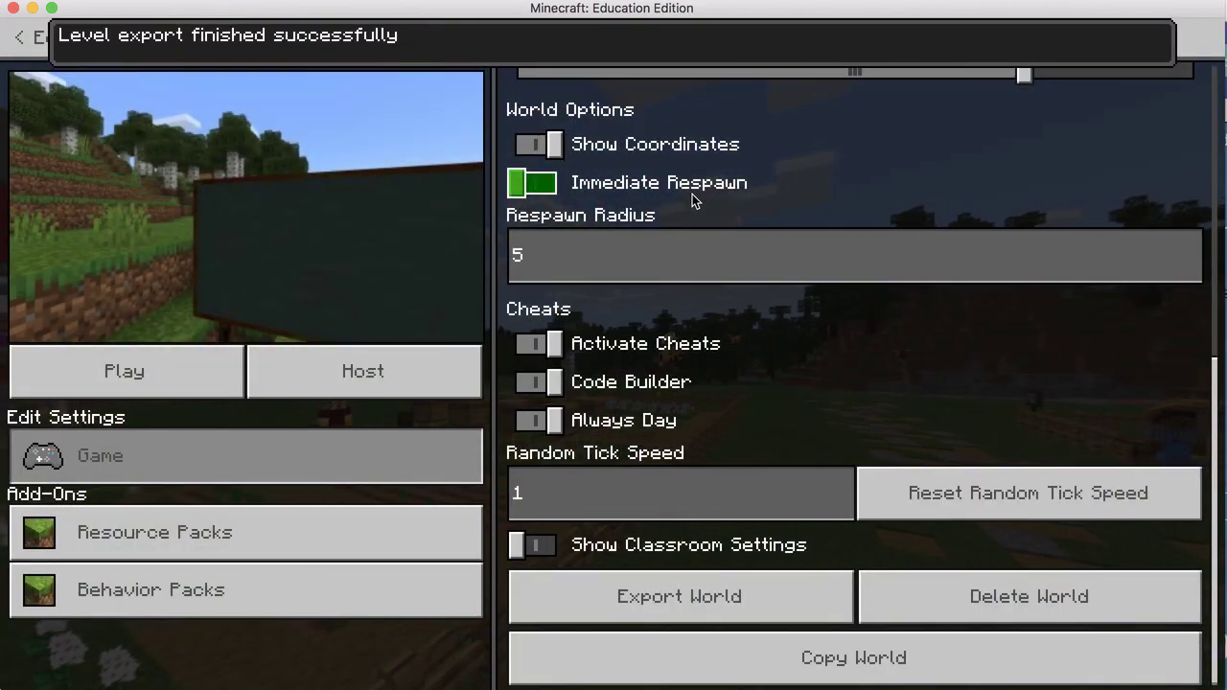
click(692, 194)
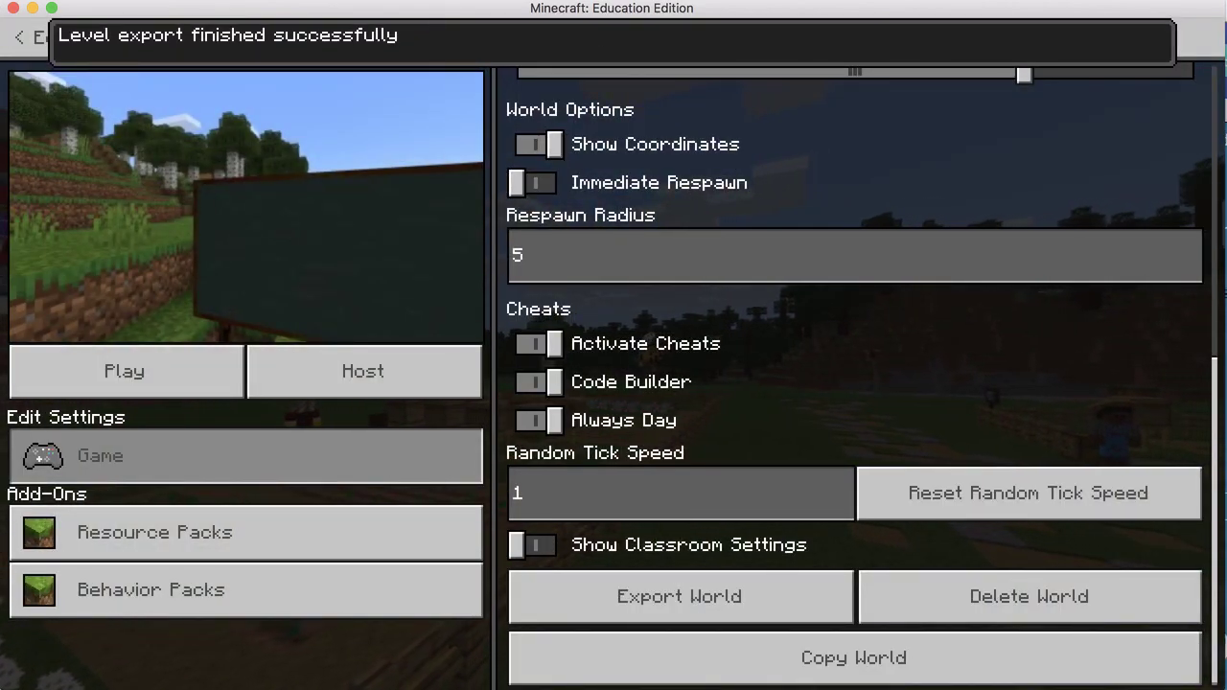